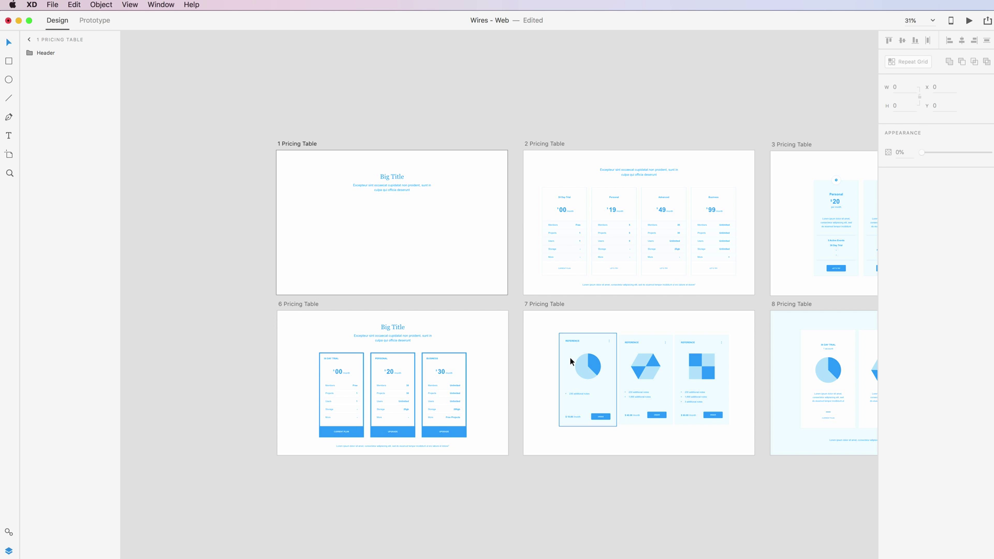
Pan the canvas across the UI kit's Forms artboards until 3 Forms, with its text field states, is visible
scroll(427, 249, "up", 5)
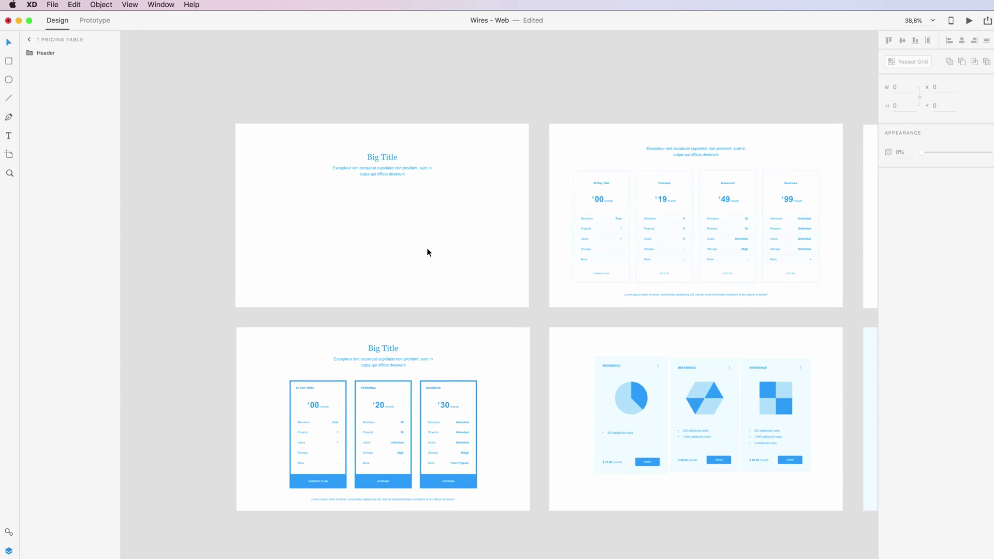
scroll(427, 253, "down", 2)
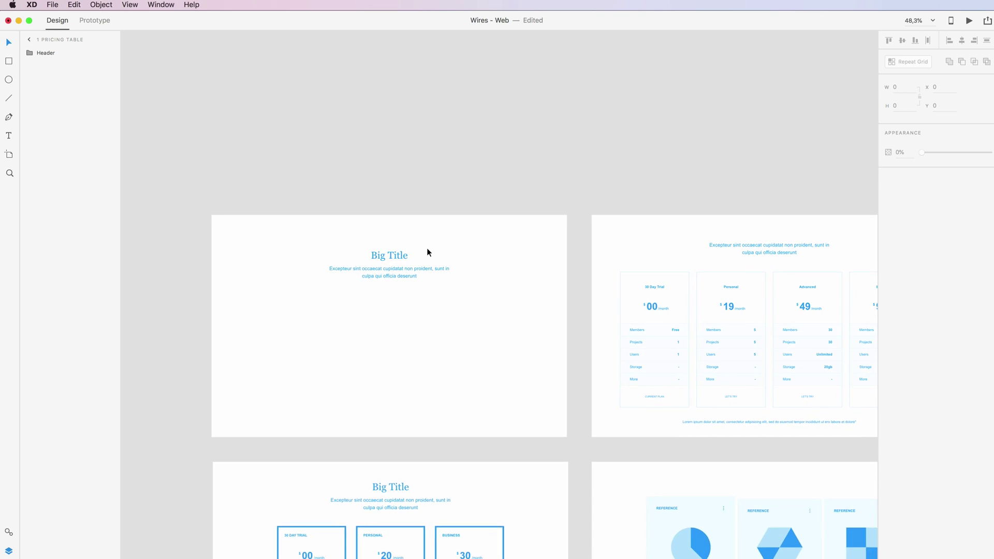
scroll(427, 249, "left", 2)
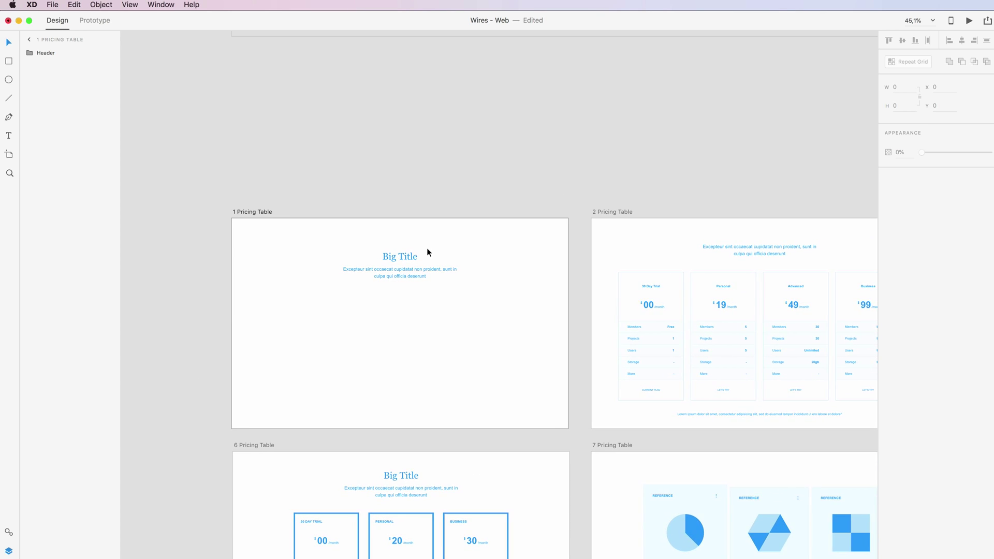
scroll(427, 252, "down", 2)
scroll(427, 252, "left", 2)
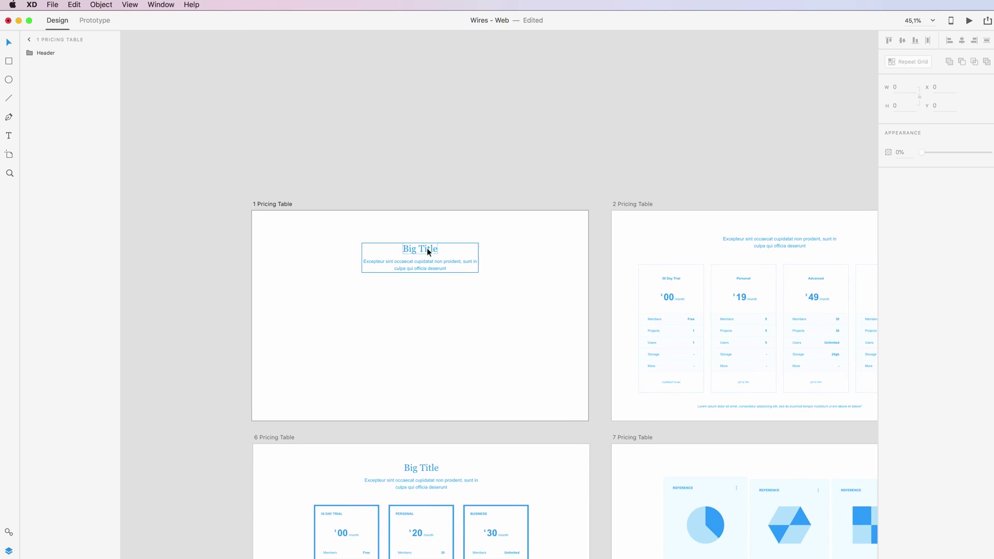
scroll(393, 293, "up", 5)
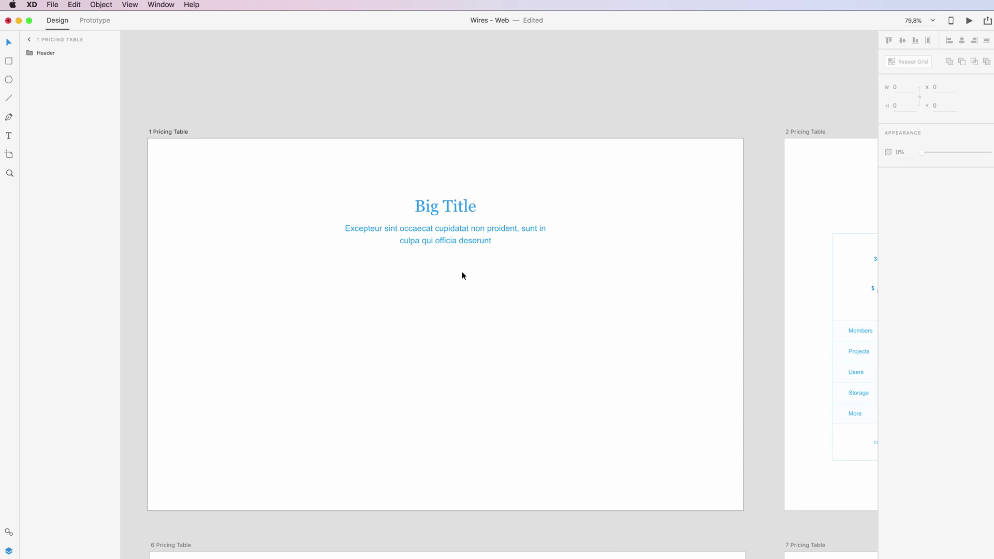
scroll(461, 280, "up", 1)
scroll(461, 281, "down", 3)
scroll(461, 281, "left", 3)
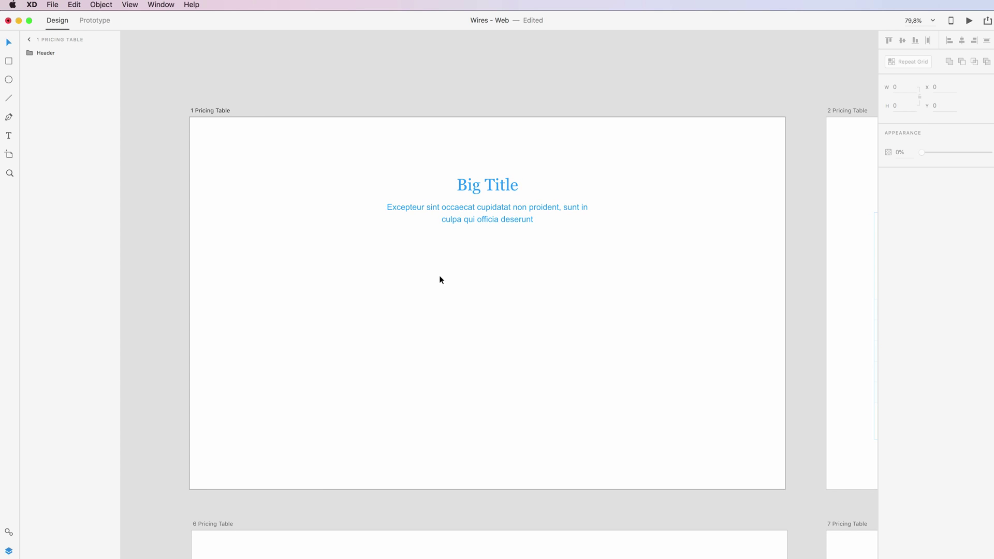
scroll(448, 275, "down", 2)
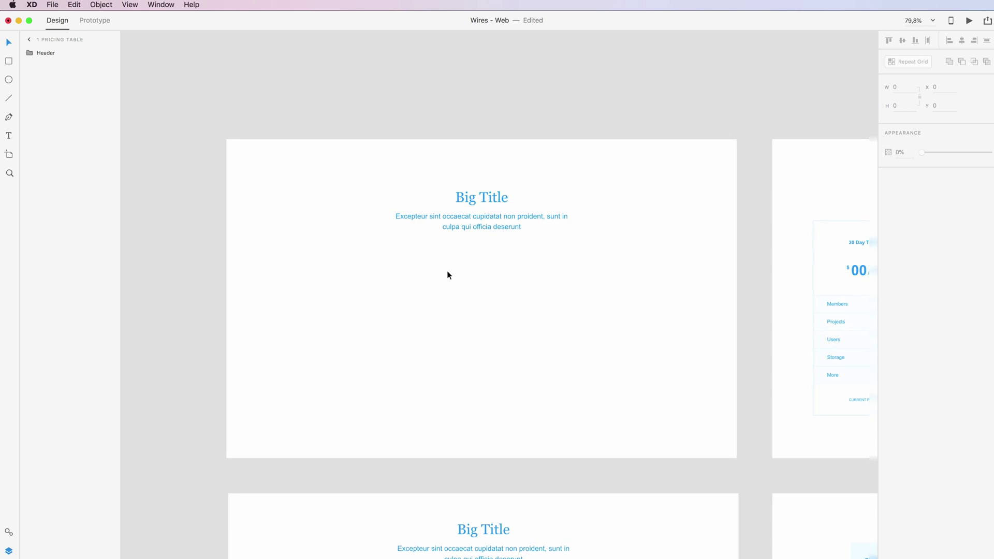
scroll(448, 275, "up", 8)
scroll(447, 275, "up", 15)
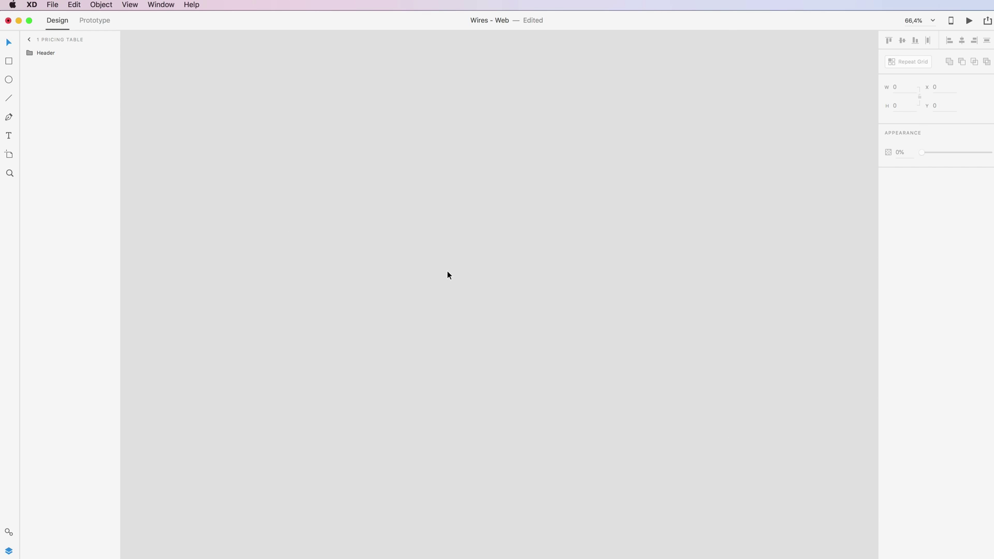
scroll(448, 275, "up", 6)
scroll(447, 275, "right", 3)
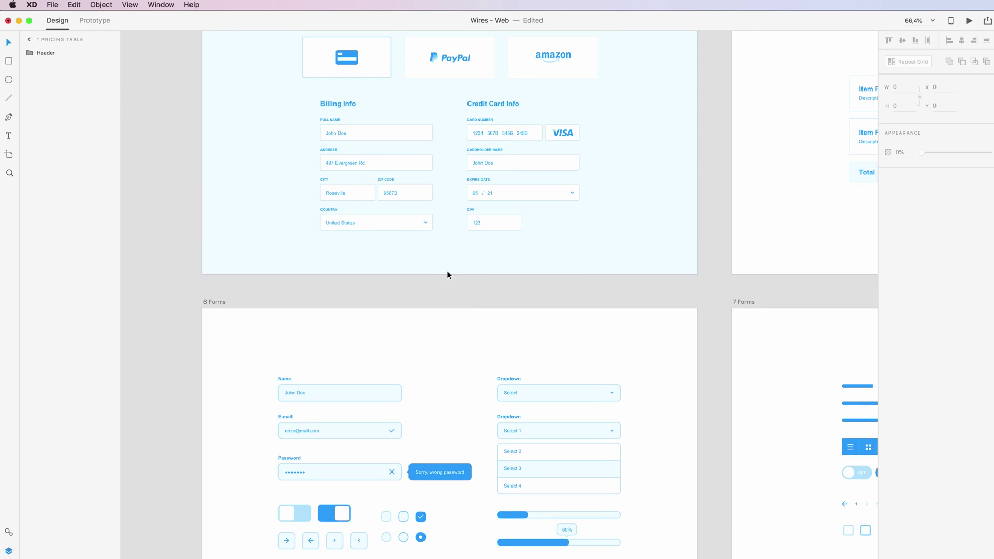
scroll(448, 275, "up", 1)
scroll(448, 275, "right", 10)
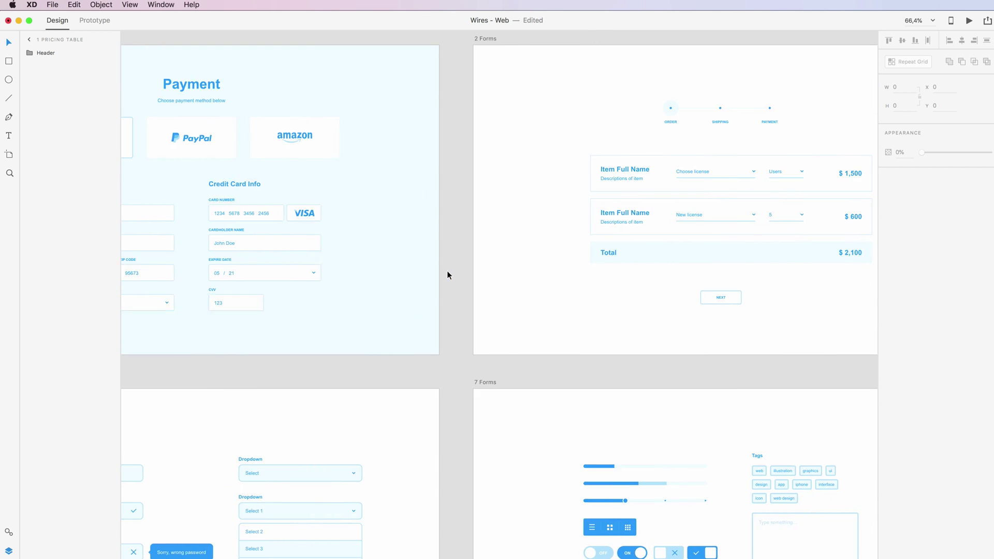
scroll(447, 273, "right", 3)
scroll(448, 274, "down", 5)
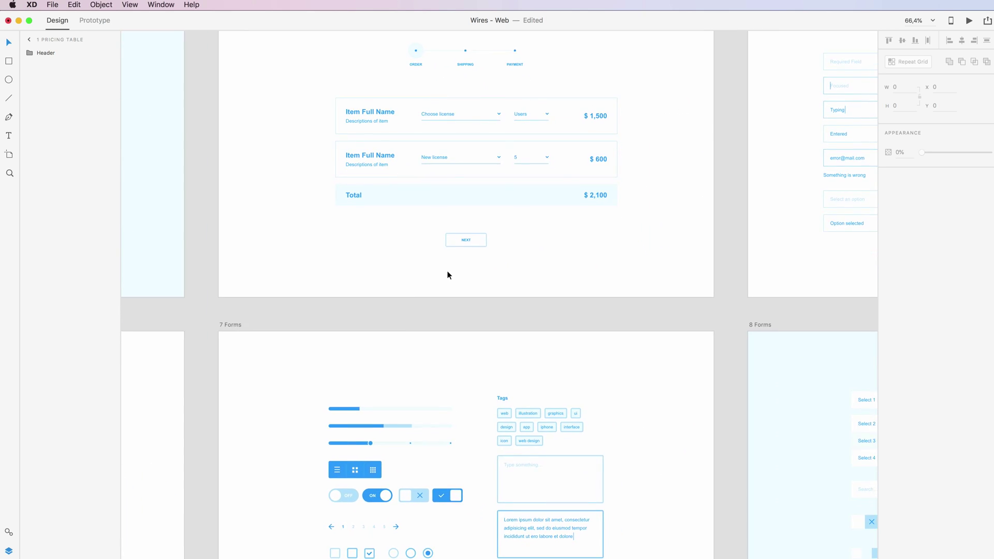
scroll(447, 271, "right", 5)
scroll(447, 271, "down", 1)
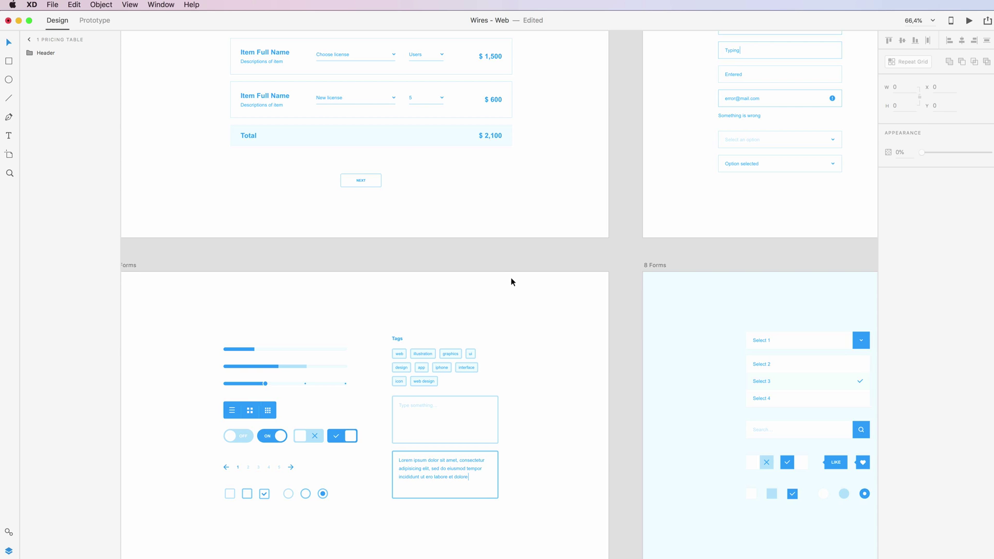
scroll(511, 282, "right", 15)
scroll(512, 282, "up", 3)
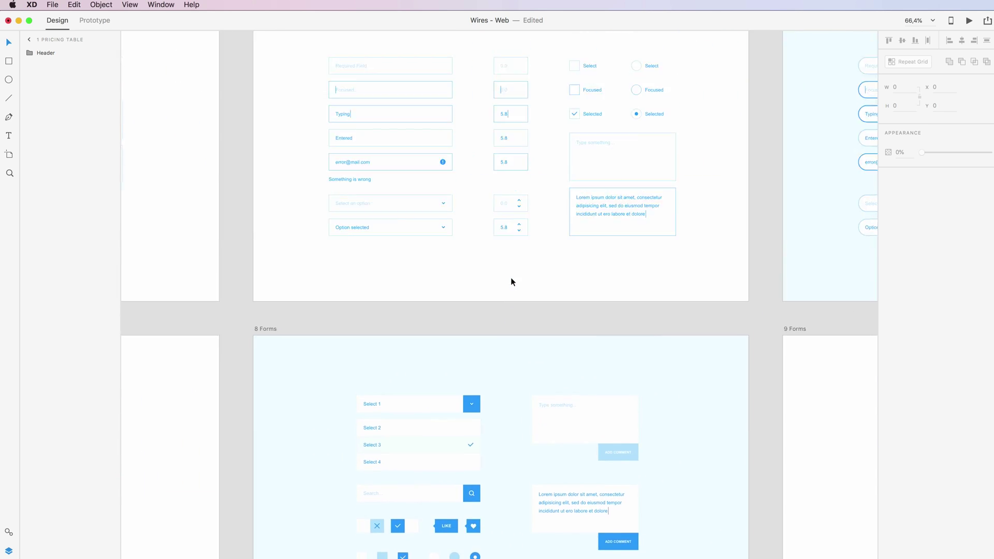
scroll(512, 282, "up", 3)
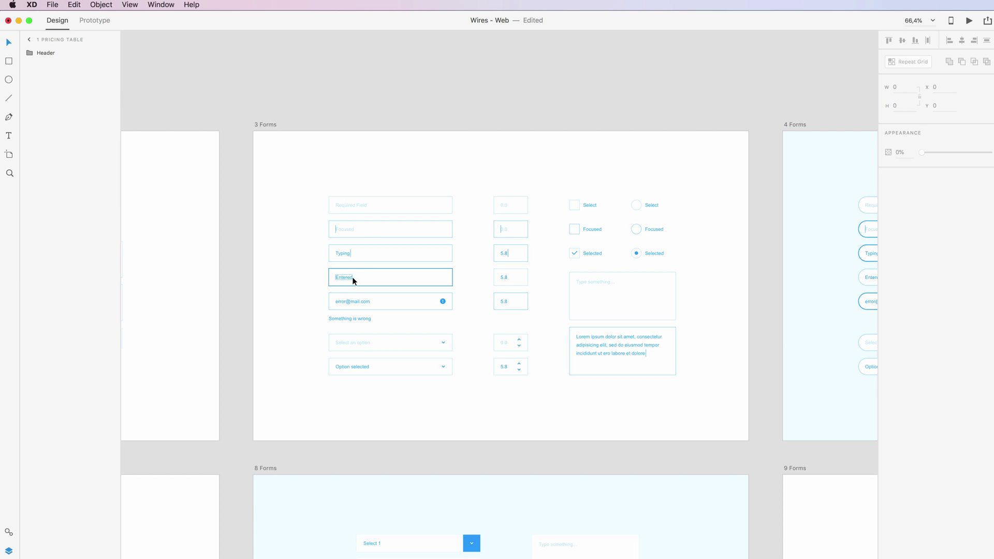
Copy the Input - Entered field and Textbox - Filled from the 3 Forms artboard
left_click(381, 277)
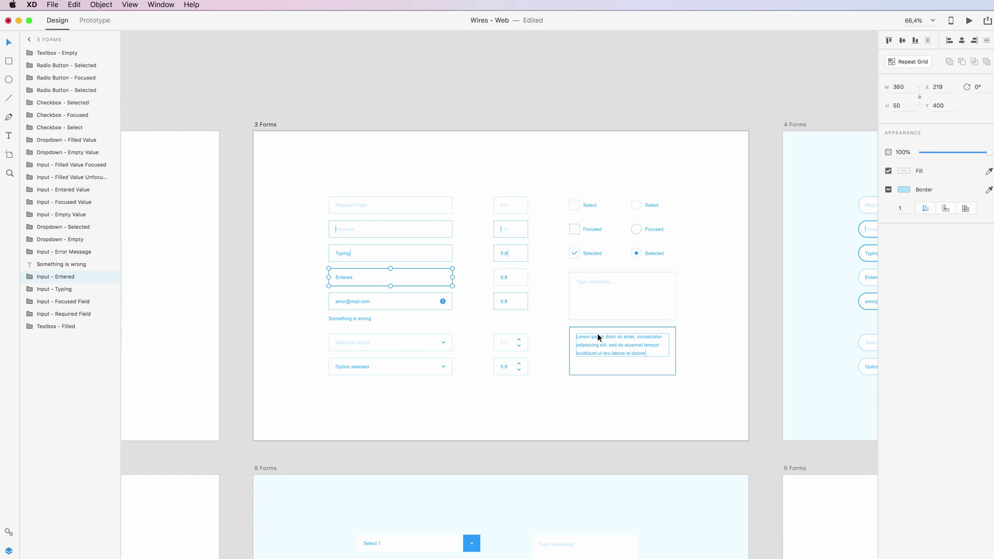
left_click(628, 358, "shift")
key("super+c")
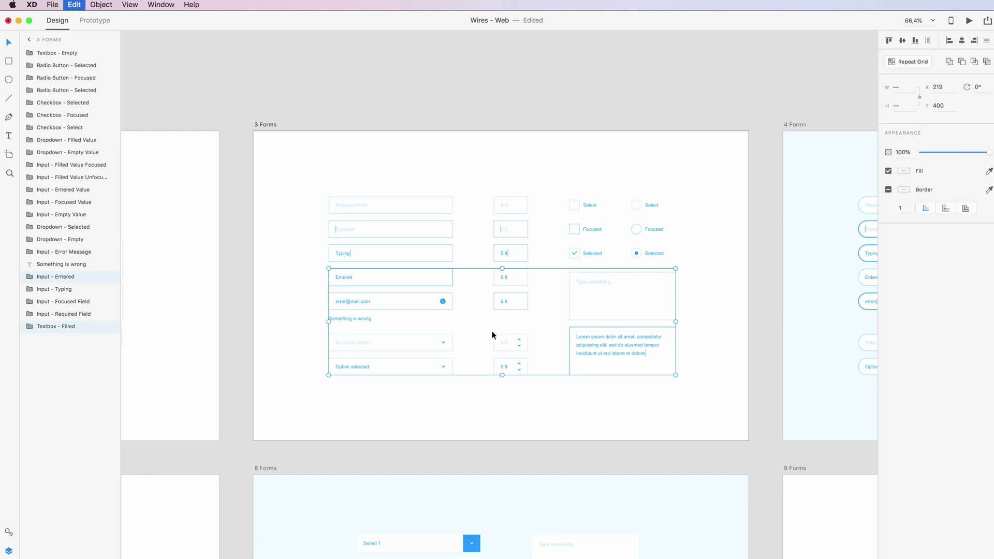
Scroll back to the 1 Pricing Table artboard with its Big Title header
scroll(492, 333, "down", 1)
scroll(492, 333, "down", 10)
scroll(491, 334, "down", 15)
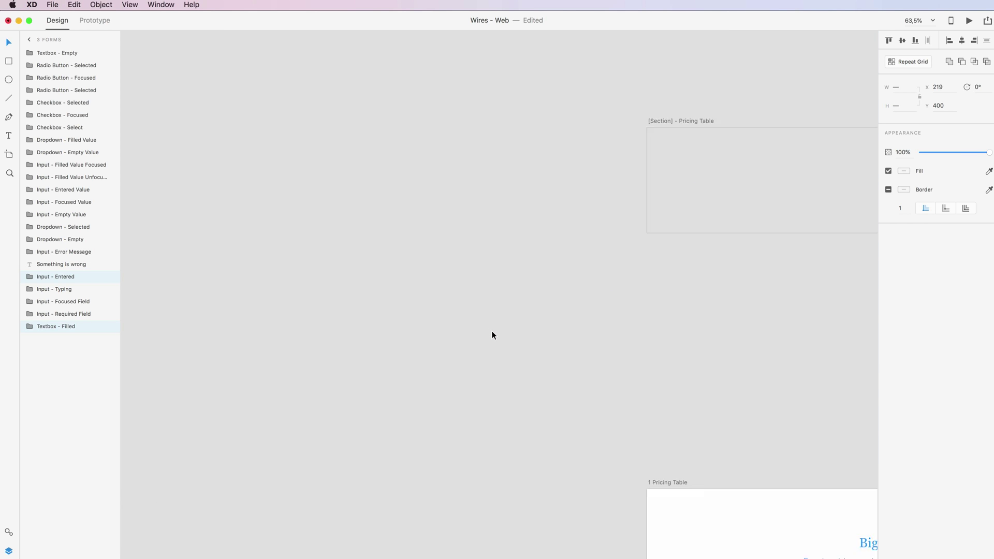
scroll(491, 334, "right", 5)
scroll(492, 335, "up", 5)
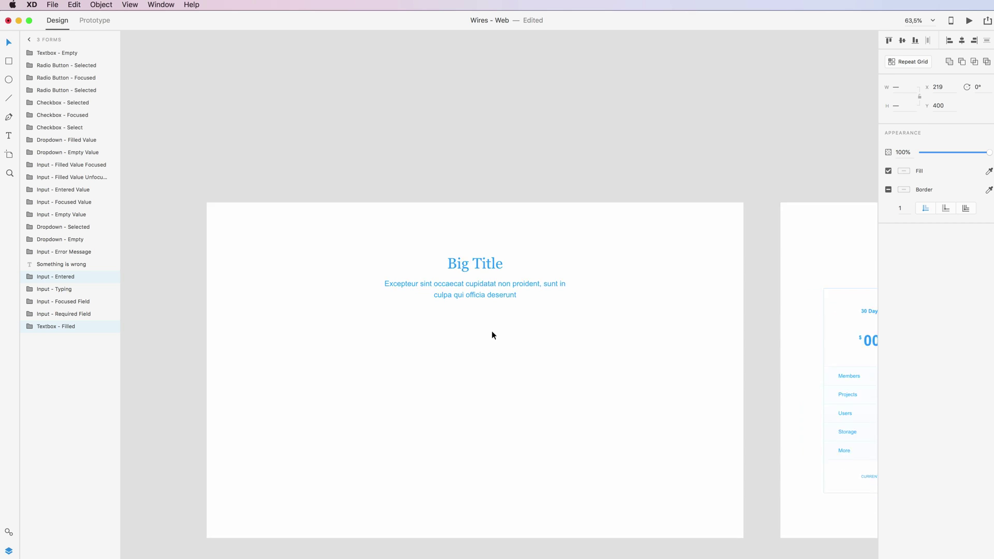
Paste the input field and text box onto 1 Pricing Table, each centred horizontally
key("super+v")
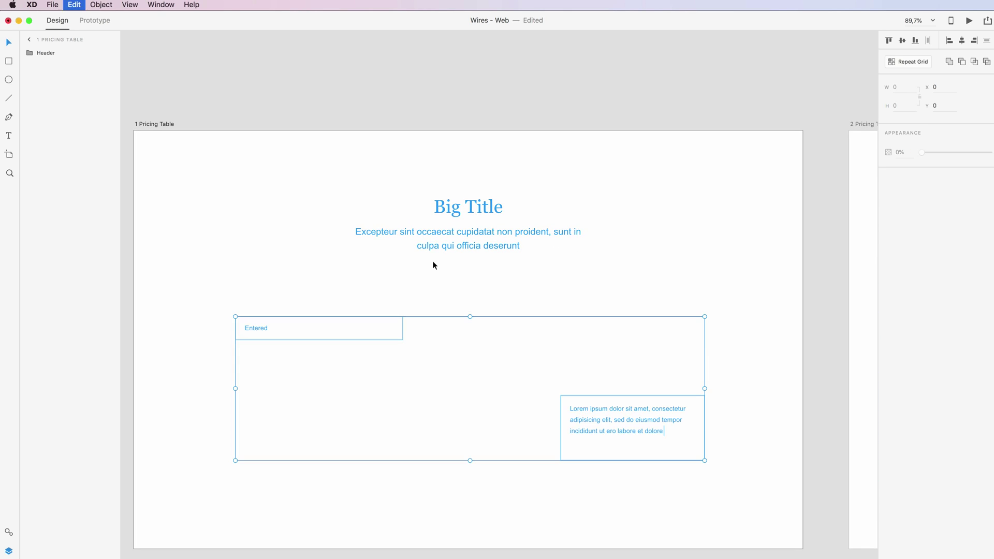
left_click(325, 317)
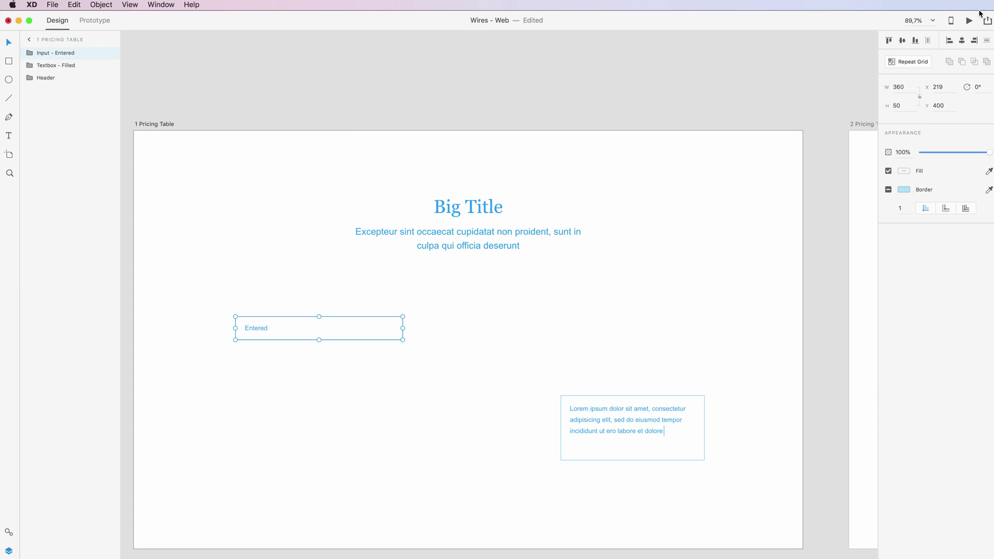
left_click(961, 41)
left_click(672, 414)
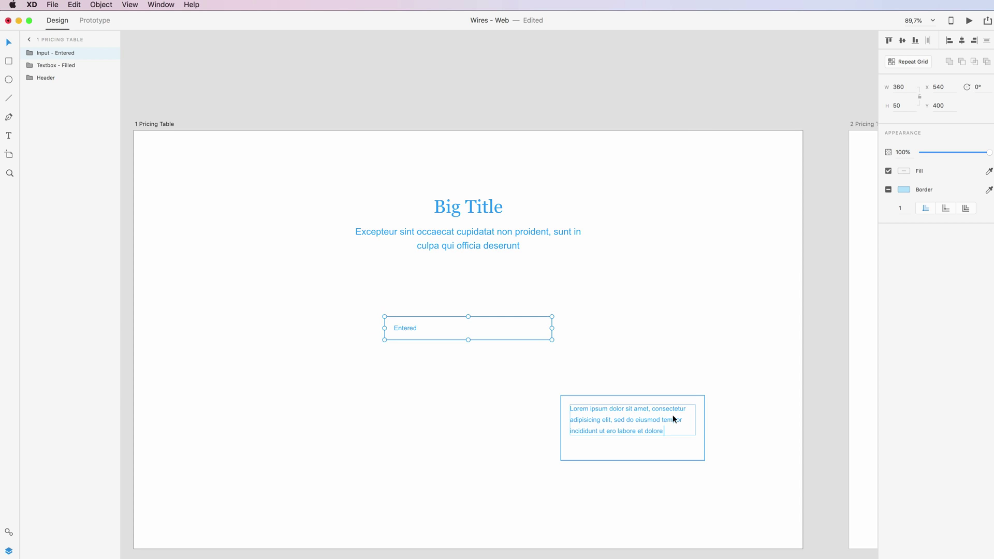
left_click(962, 41)
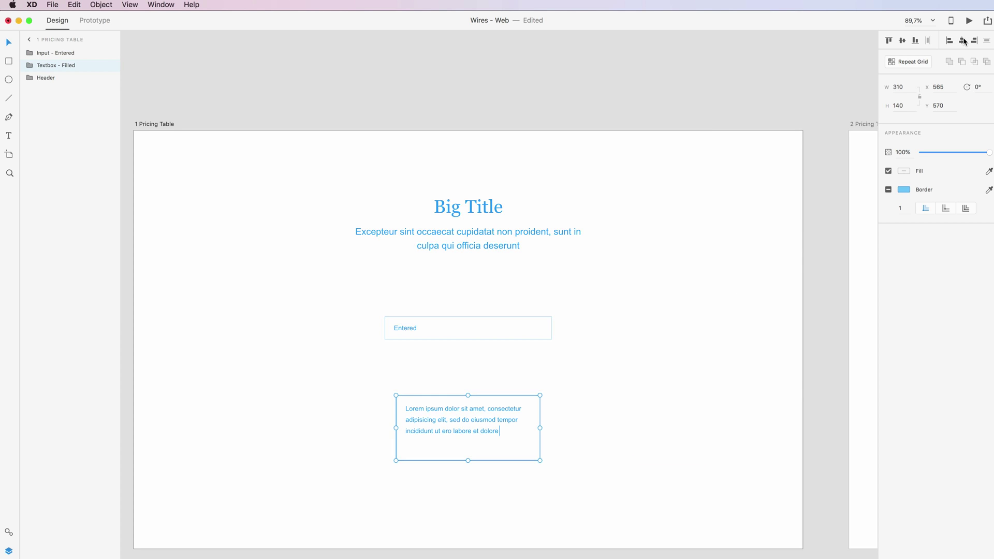
Move the text box under the input field and delete its stray caret line
left_click(538, 388)
left_click_drag(496, 420, 552, 383)
left_click(619, 387)
left_click(504, 386)
double_click(504, 383)
key("Delete")
left_click(580, 371)
left_click_drag(528, 381, 528, 413)
Duplicate the Entered input field twice, stacking three inputs 14 apart above the filled text box
left_click(468, 327)
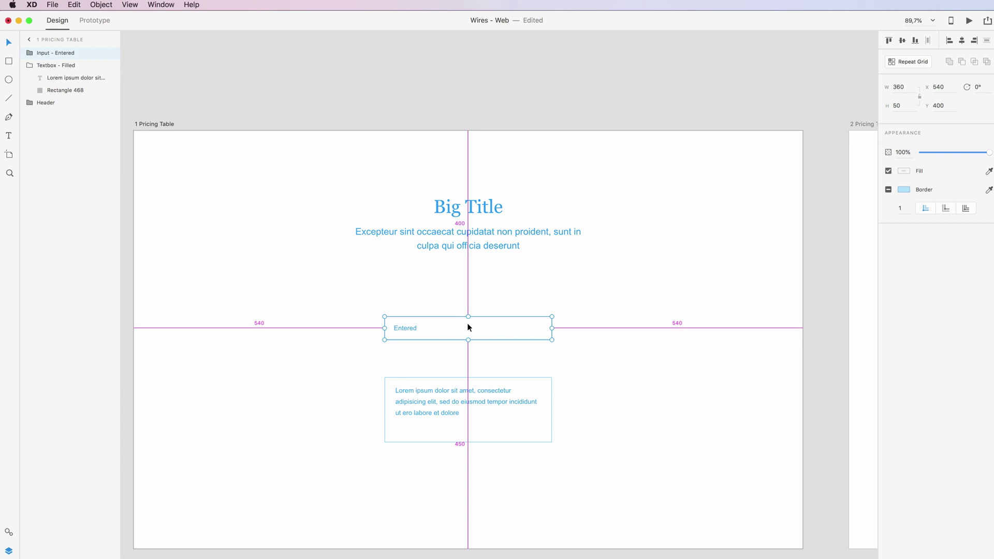
left_click_drag(418, 328, 418, 358)
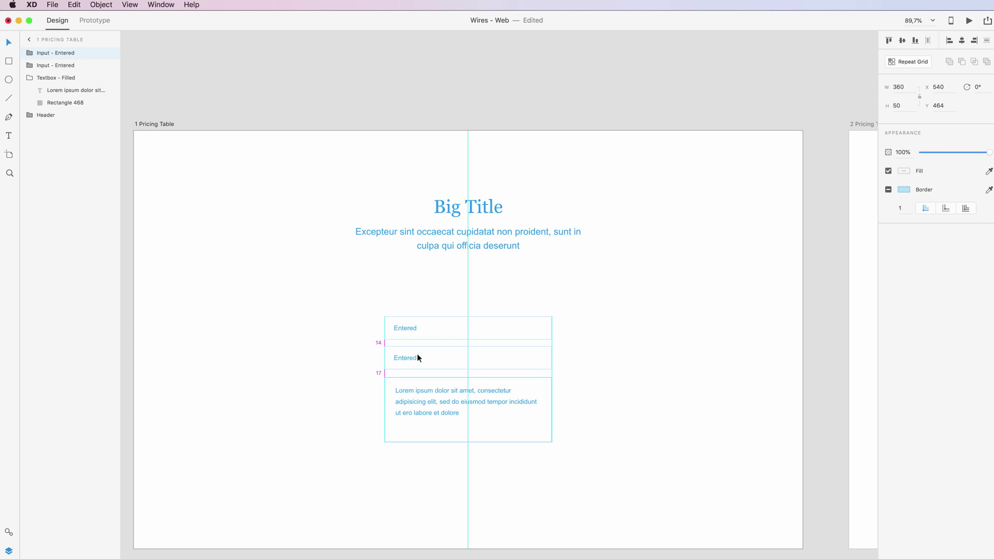
left_click_drag(418, 354, 415, 354)
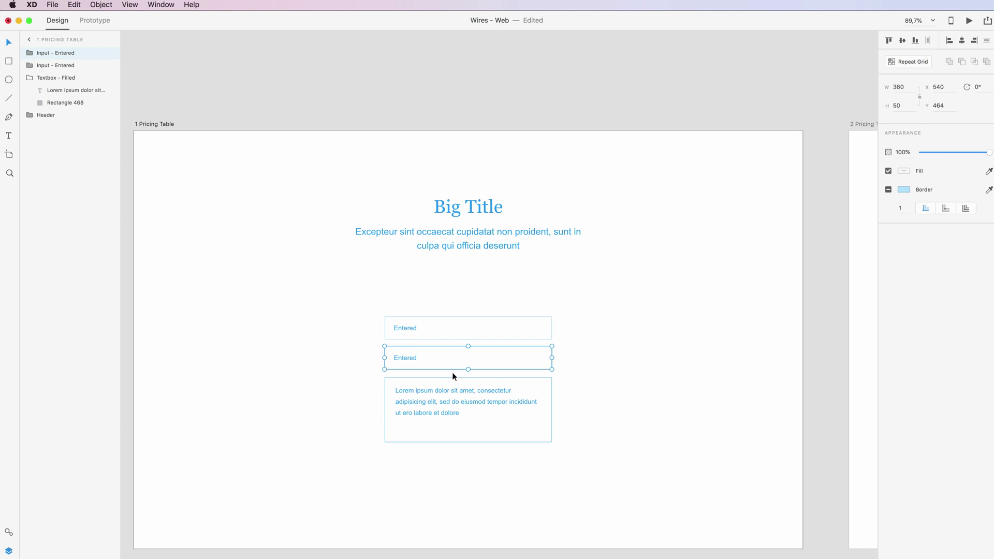
left_click(450, 271)
left_click_drag(410, 327, 412, 297)
left_click(661, 286)
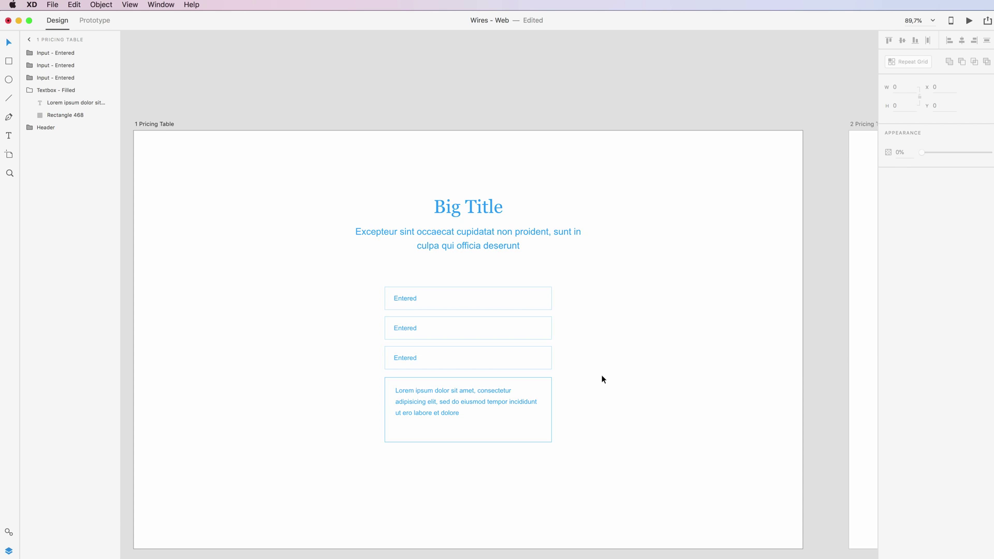
scroll(602, 377, "down", 5)
Pan across the UI kit until the 8 Forms artboard with its comment boxes is visible
scroll(601, 376, "up", 5)
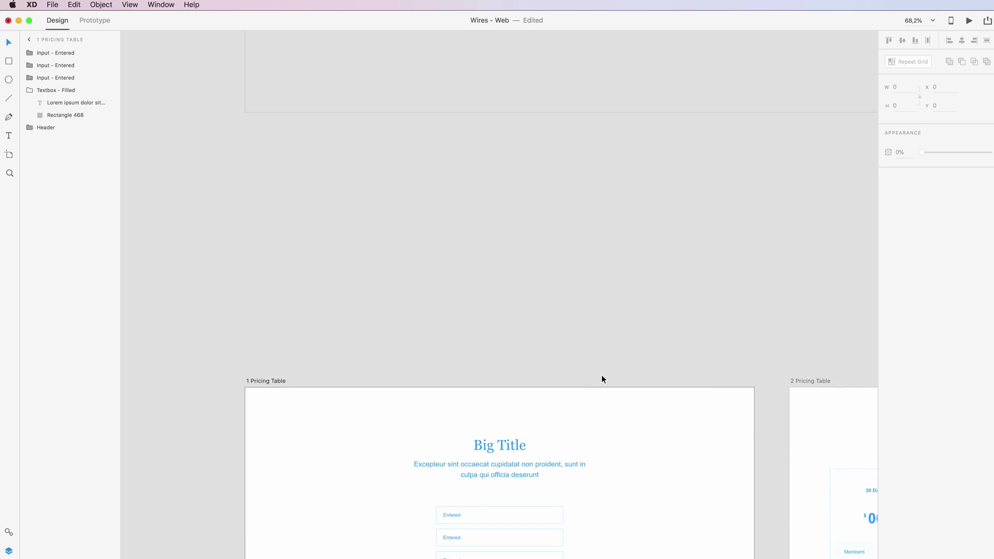
scroll(601, 375, "down", 15)
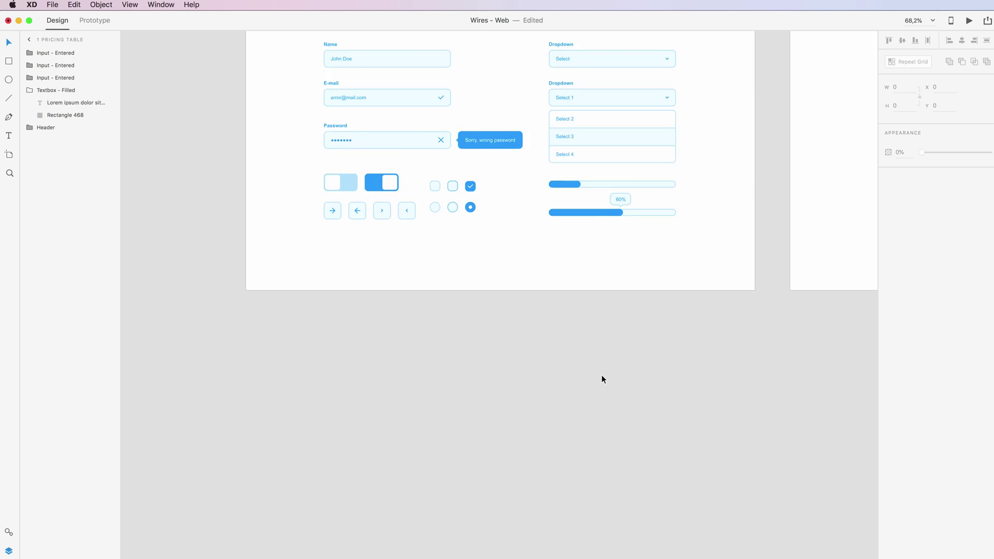
scroll(602, 378, "up", 5)
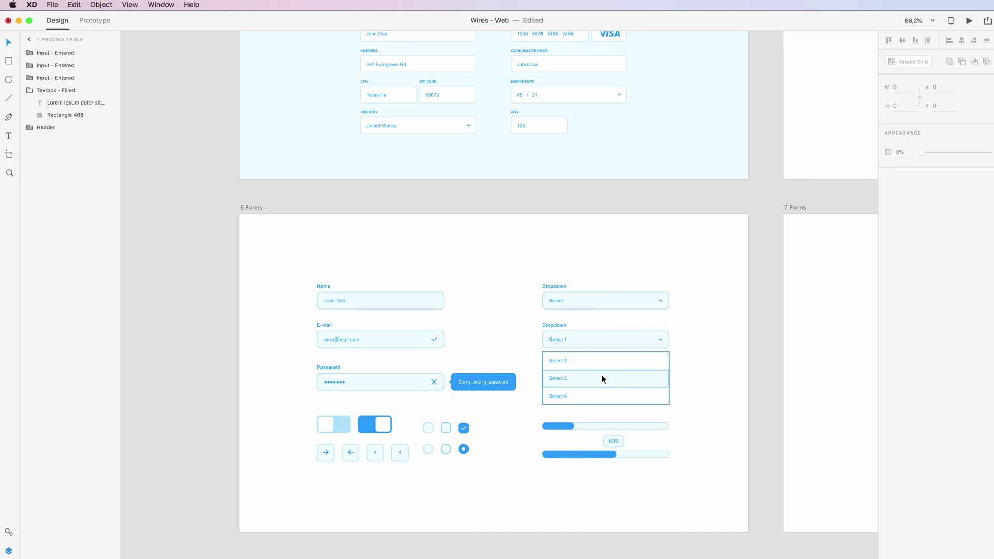
scroll(601, 378, "up", 5)
scroll(601, 378, "right", 10)
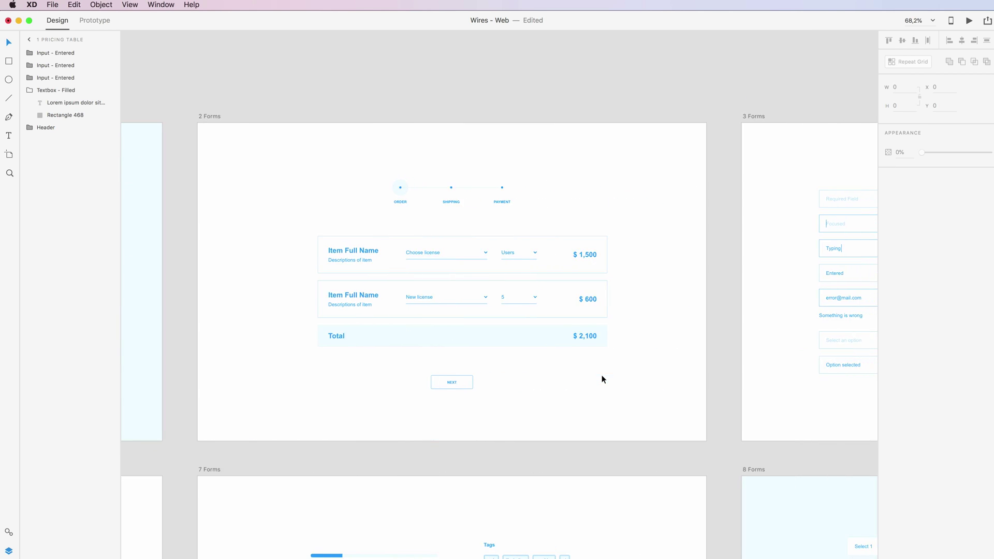
scroll(602, 378, "down", 6)
scroll(601, 379, "right", 10)
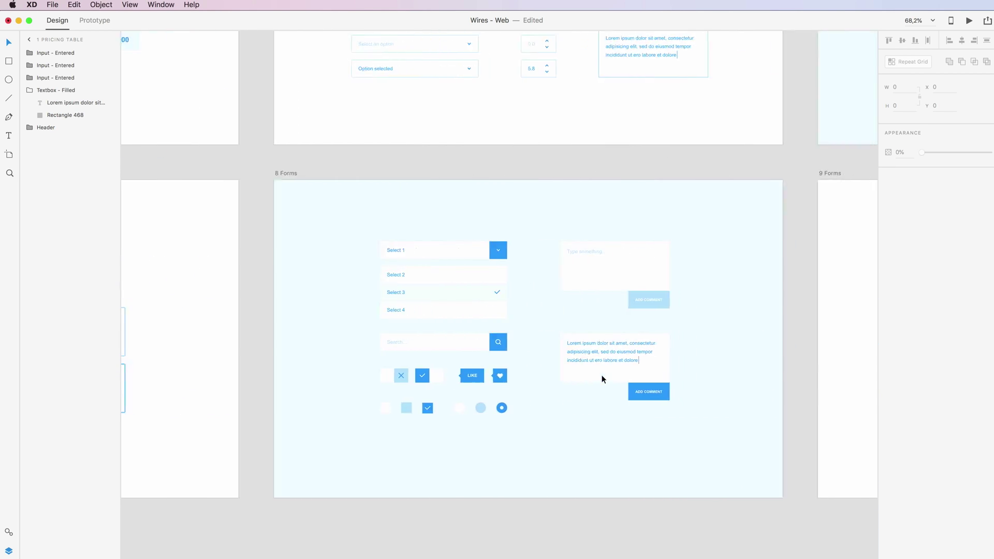
scroll(601, 375, "right", 10)
scroll(602, 375, "up", 5)
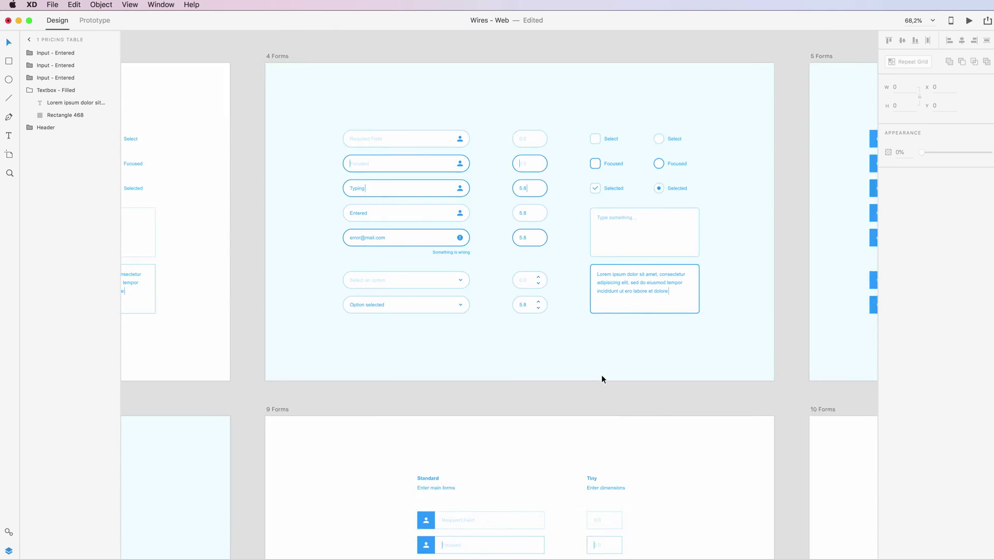
scroll(601, 375, "right", 10)
scroll(601, 375, "down", 3)
scroll(602, 375, "up", 3)
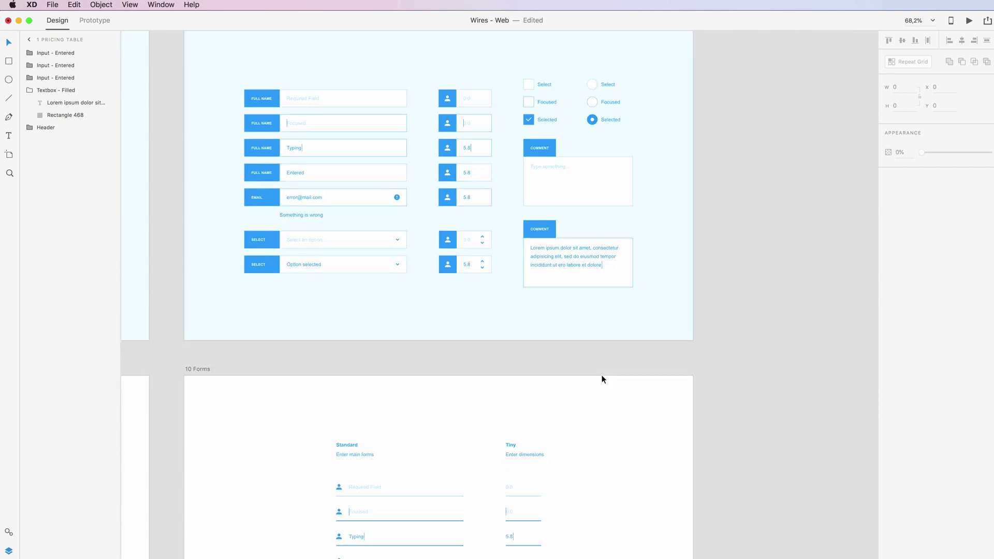
scroll(601, 375, "down", 6)
scroll(602, 375, "left", 10)
scroll(602, 374, "up", 1)
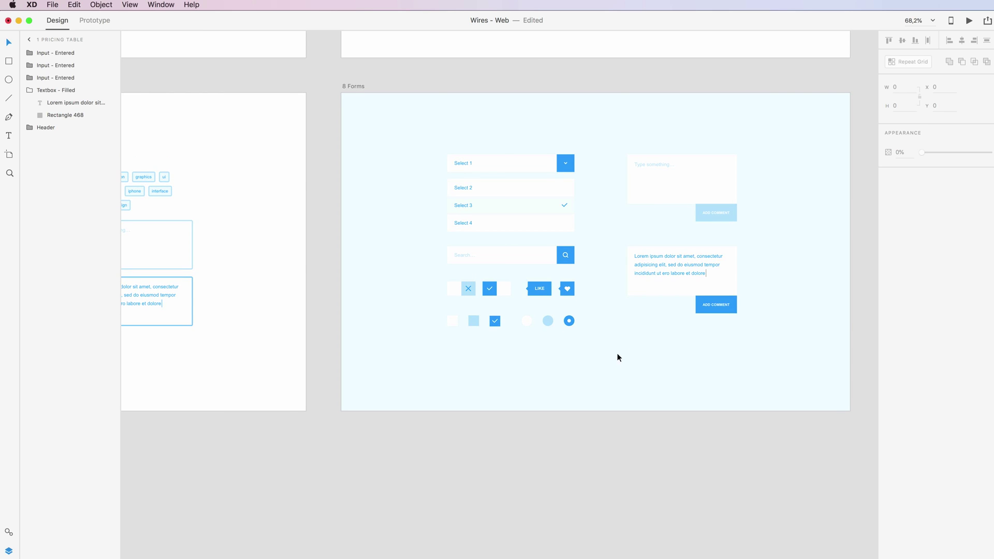
Paste the filled Add Comment button from 8 Forms onto 1 Pricing Table, just below the text box
double_click(716, 305)
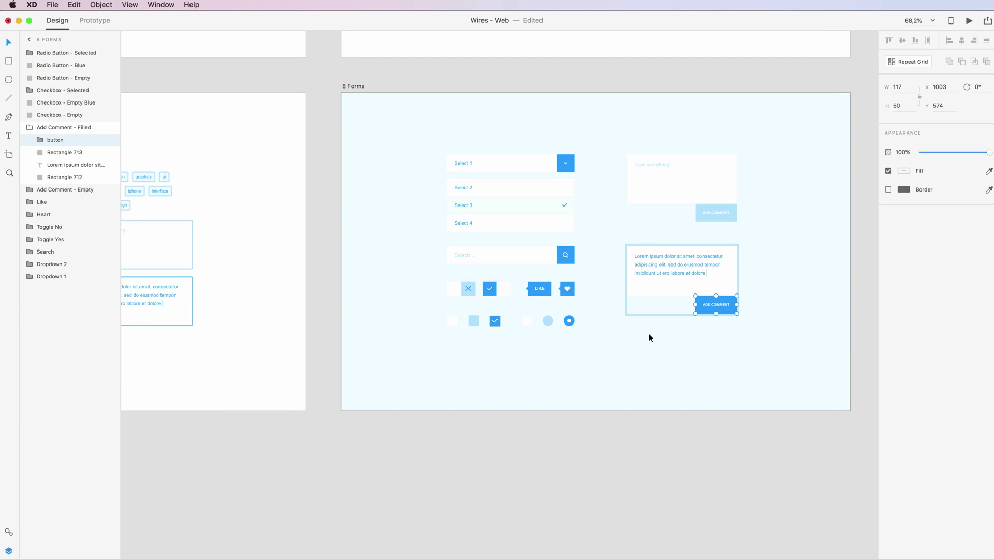
scroll(648, 337, "down", 10)
scroll(649, 338, "down", 15)
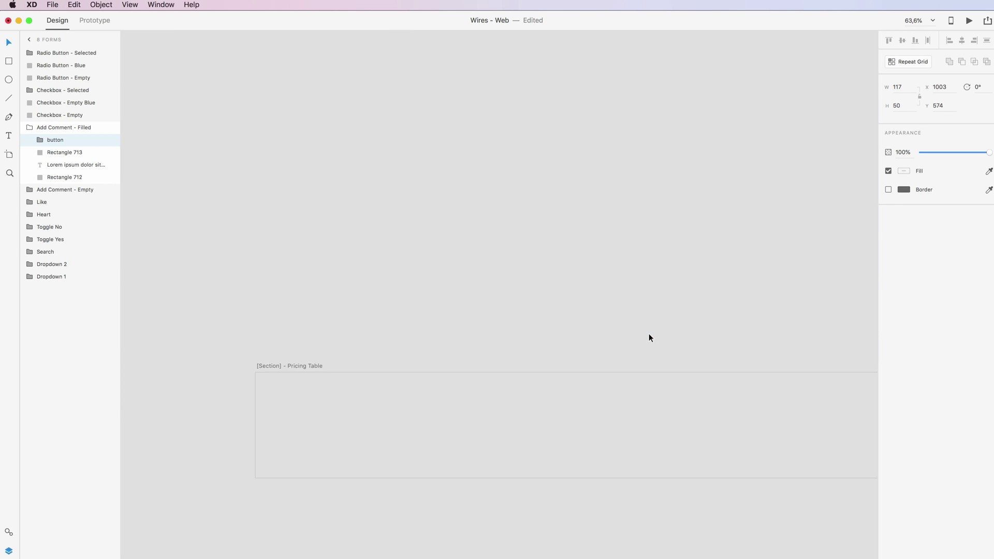
scroll(543, 216, "up", 5)
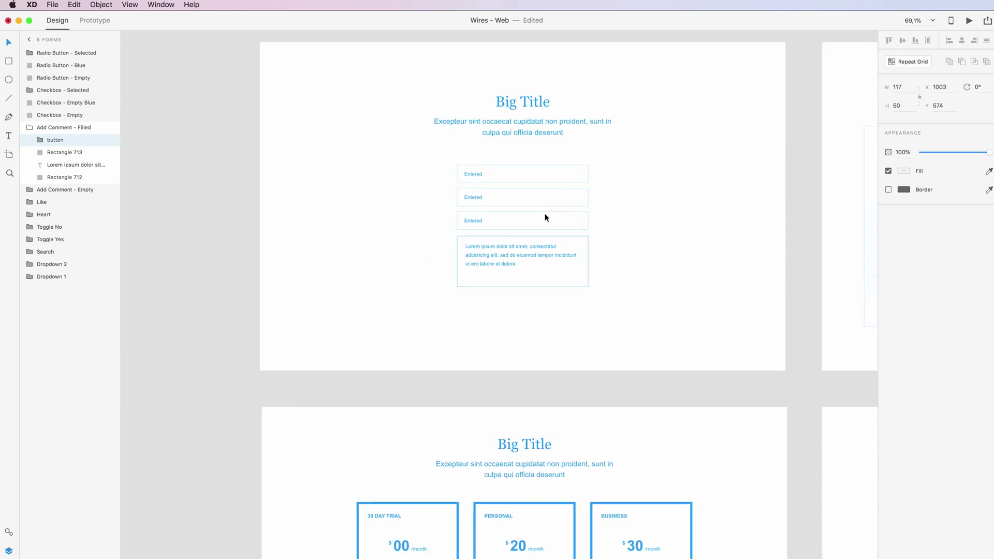
scroll(528, 258, "up", 2)
left_click(508, 289)
key("super+v")
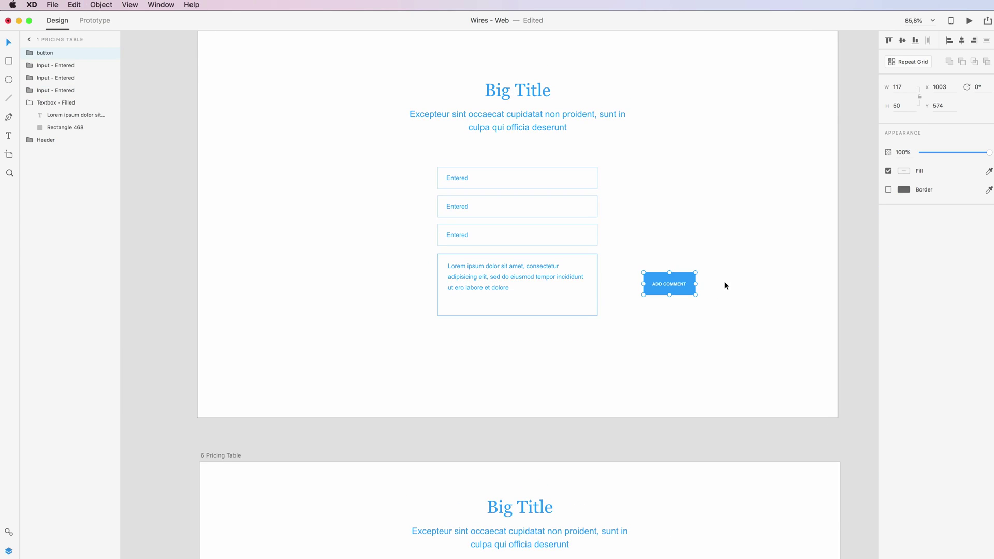
left_click_drag(692, 284, 437, 335)
Centre the ADD COMMENT label horizontally on the button's Rectangle 716 background
double_click(474, 334)
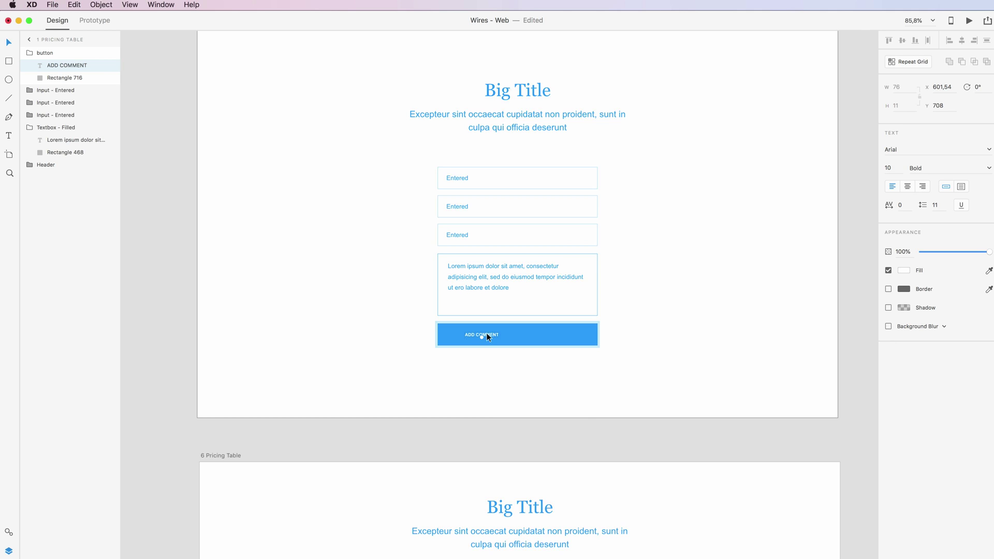
scroll(503, 330, "up", 3)
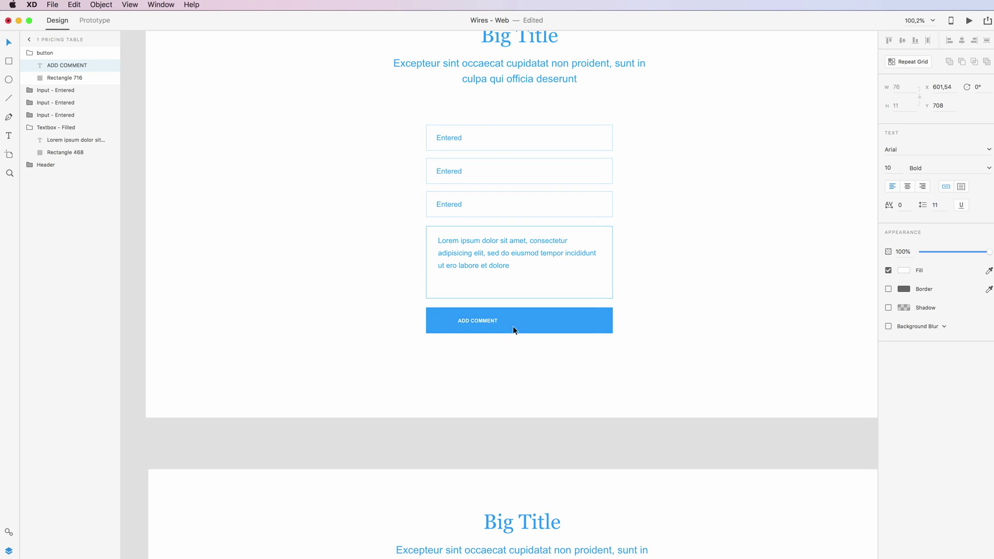
left_click(523, 311, "shift")
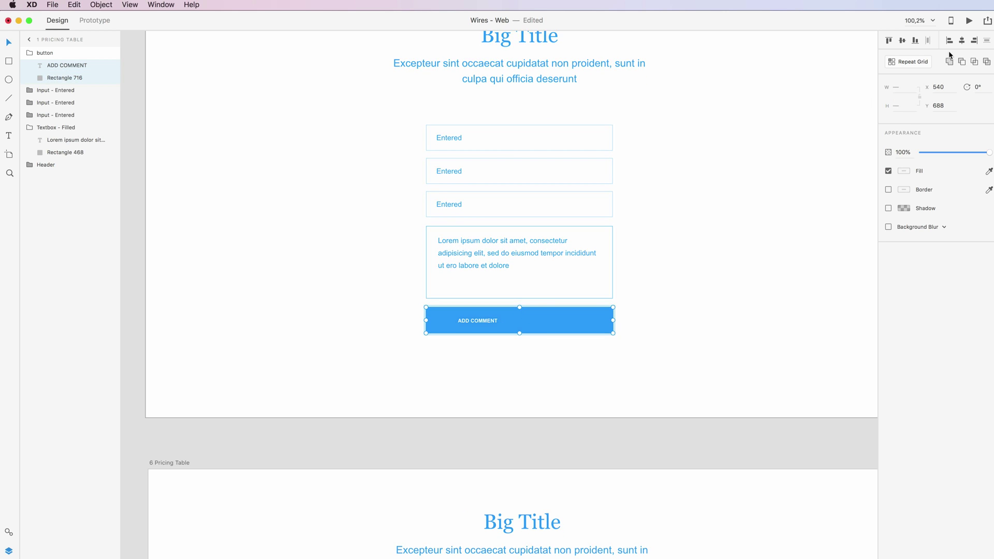
left_click(960, 41)
left_click(661, 311)
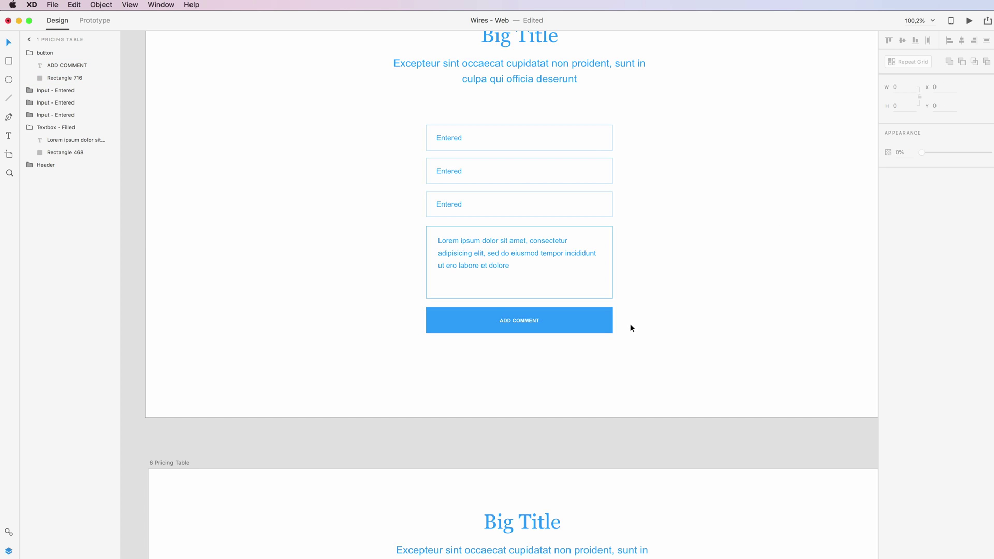
left_click(512, 324)
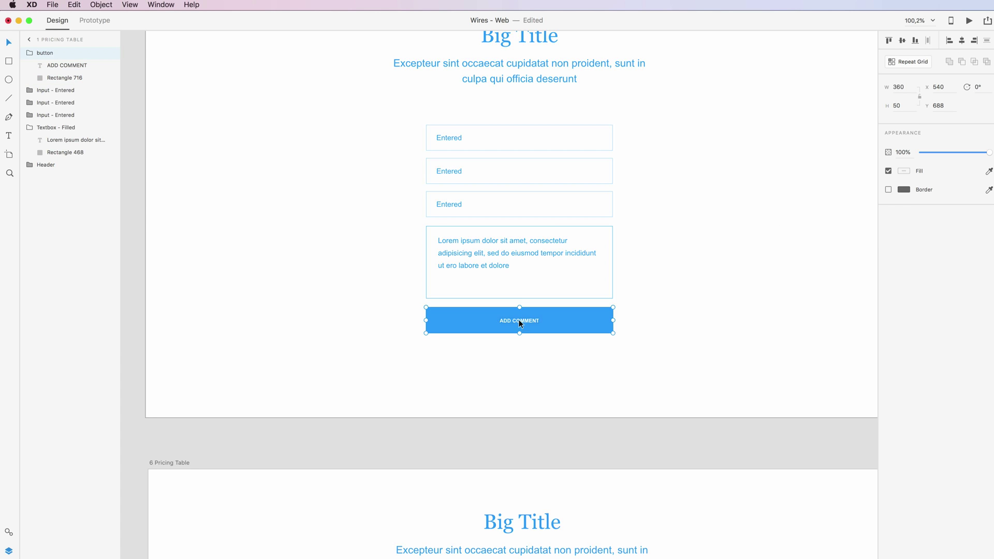
Shift the ADD COMMENT label left and select it together with the button background
scroll(519, 319, "up", 5)
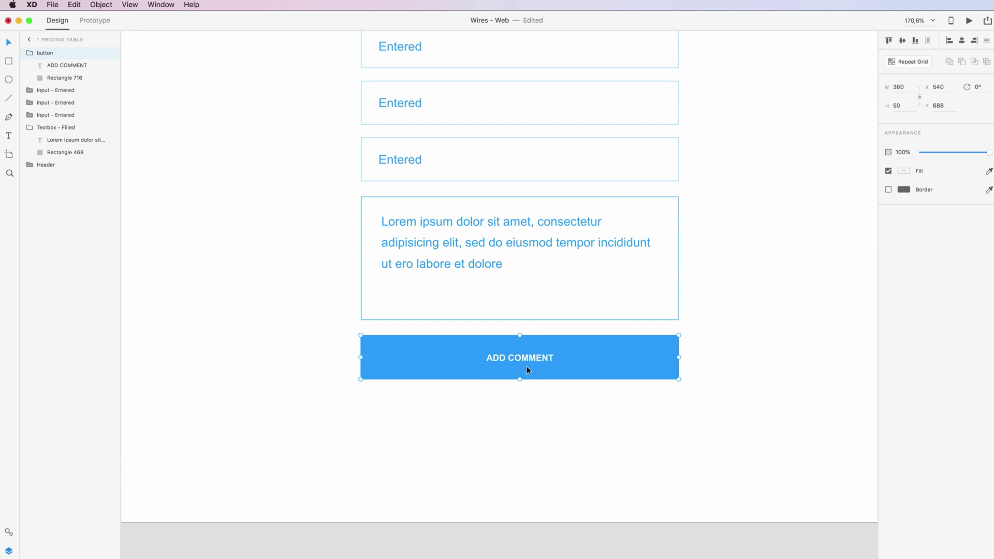
double_click(525, 357)
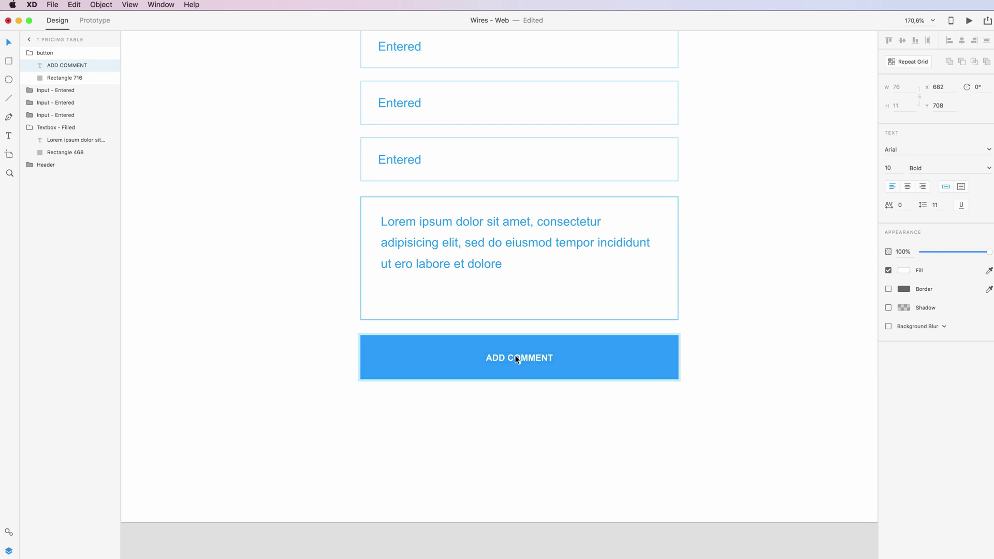
left_click_drag(528, 359, 462, 358)
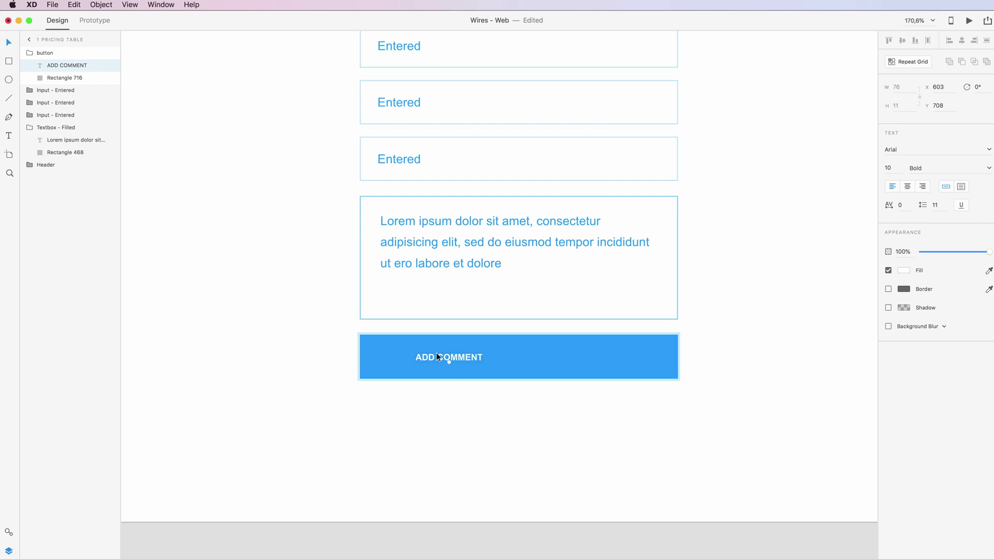
scroll(477, 346, "left", 1)
scroll(481, 352, "right", 1)
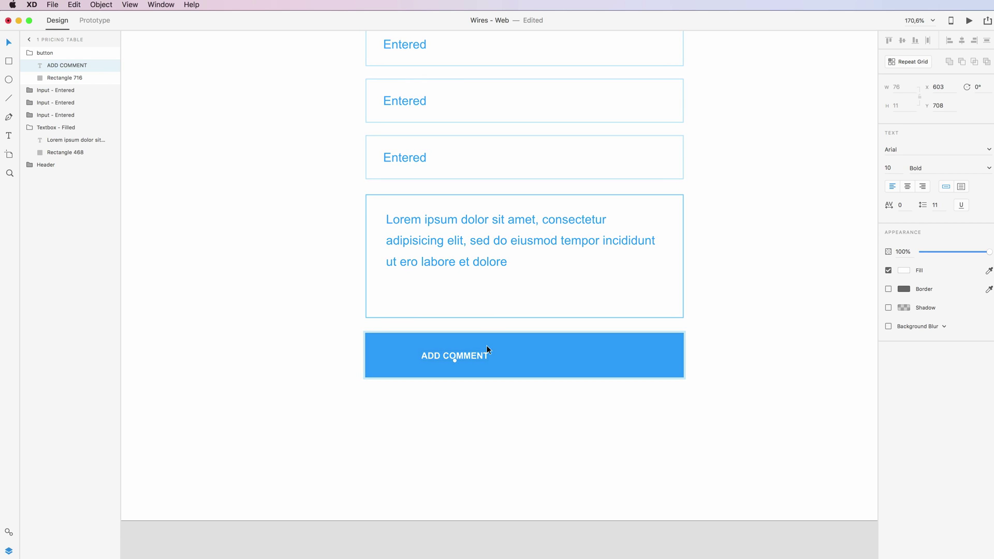
scroll(511, 337, "left", 1)
left_click(511, 336, "shift")
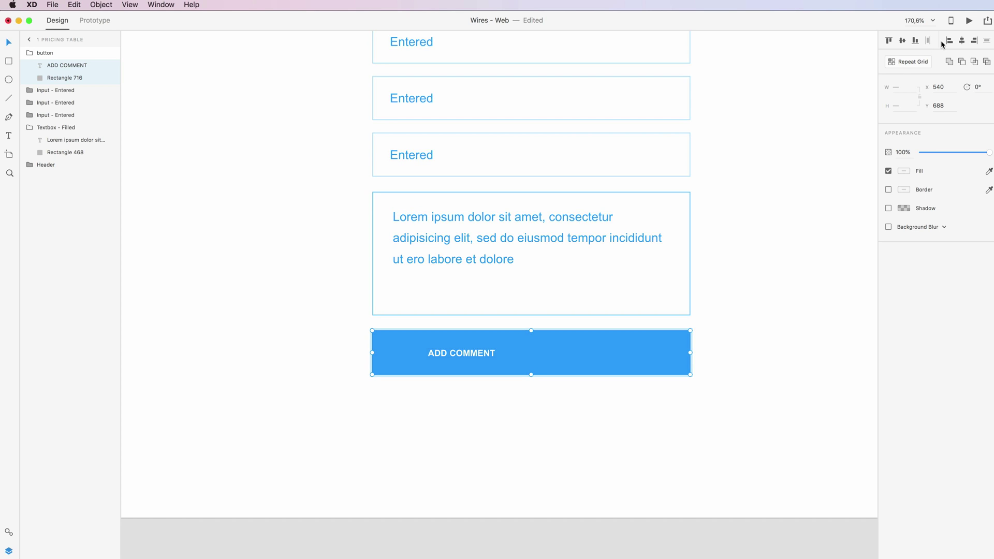
Align the ADD COMMENT label to the horizontal centre of Rectangle 716, then deselect
left_click(960, 41)
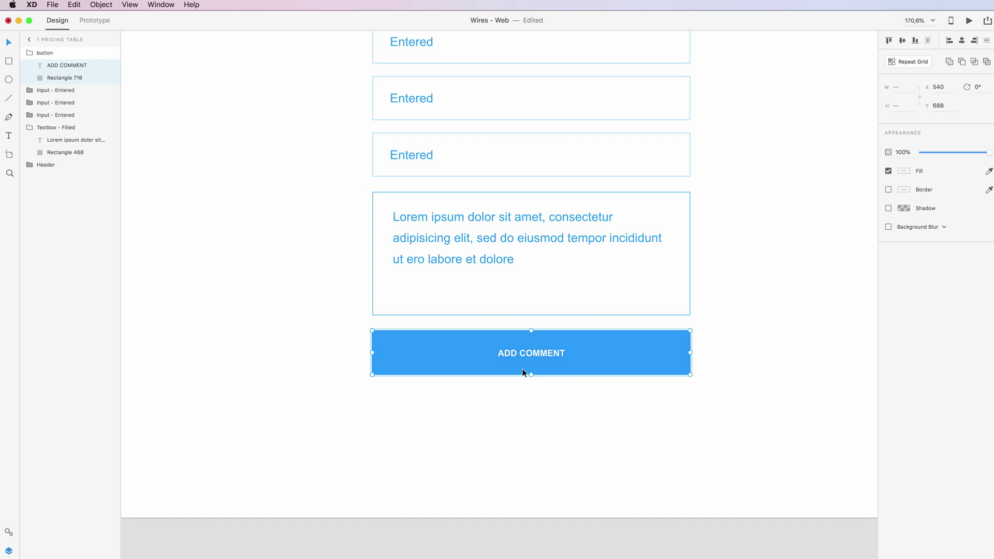
left_click(520, 414)
Nudge the Add Comment button into its centred position just below the text box
scroll(479, 361, "down", 5)
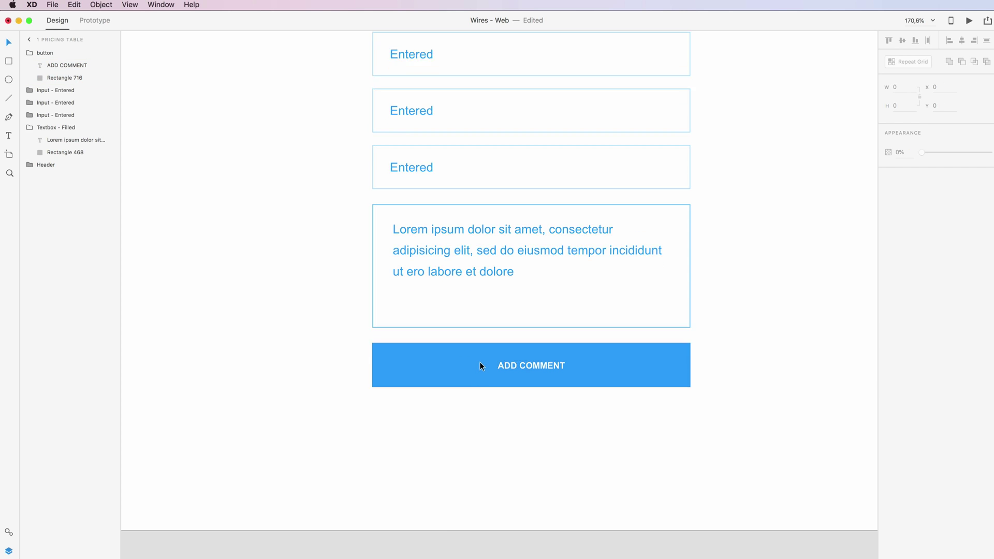
scroll(479, 362, "down", 2)
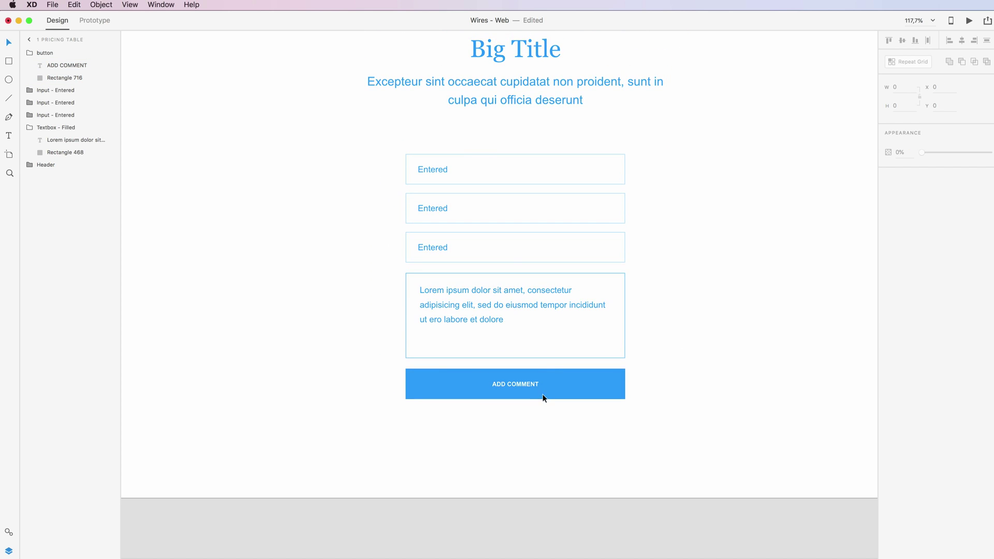
left_click_drag(544, 399, 543, 390)
left_click(672, 371)
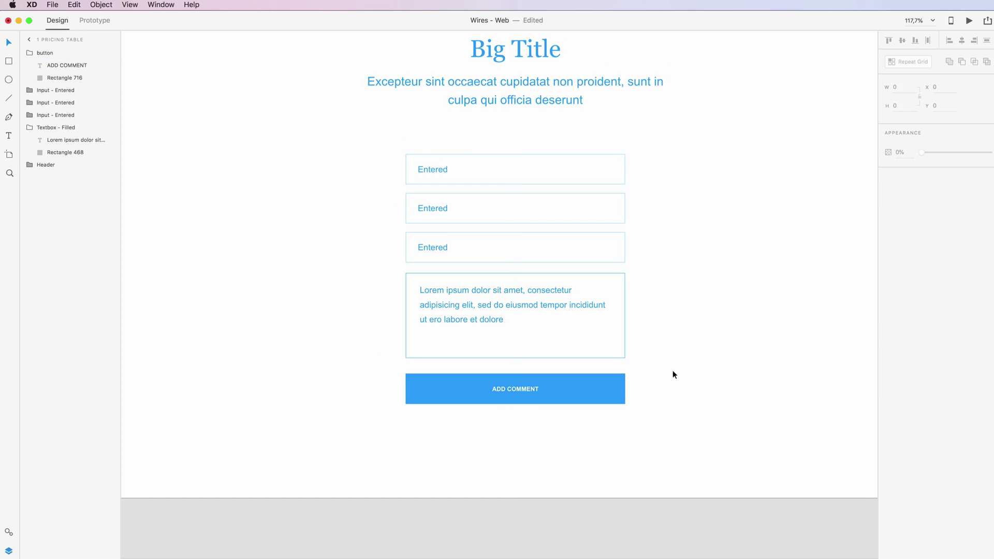
Scroll around 1 Pricing Table to check the header, three inputs, text box and button
scroll(671, 373, "up", 2)
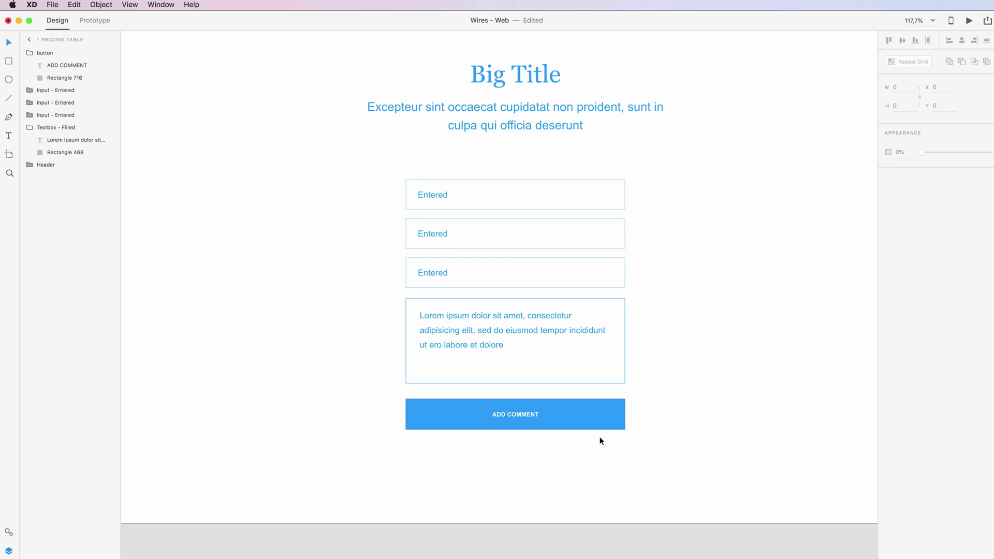
scroll(640, 235, "up", 5)
scroll(645, 248, "down", 2)
scroll(645, 248, "right", 2)
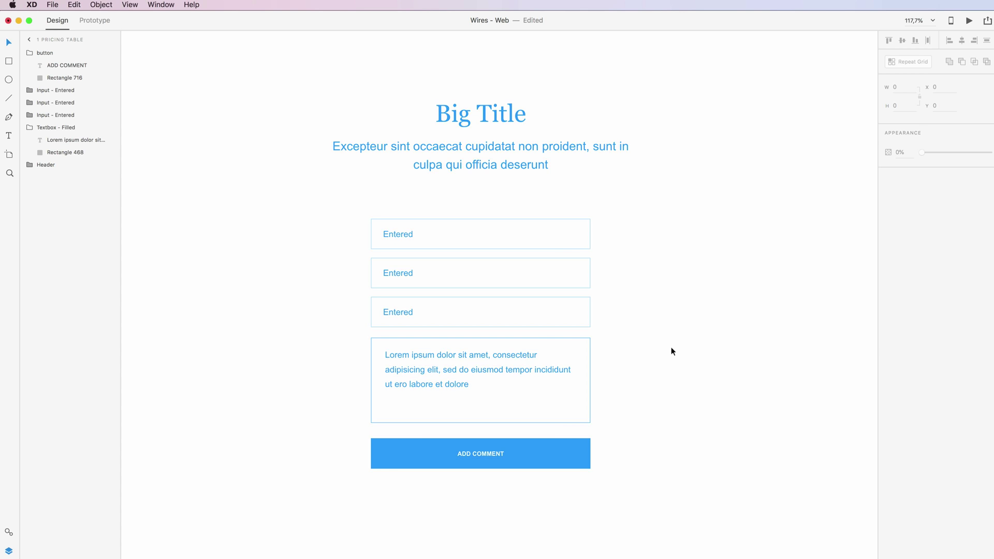
scroll(671, 349, "down", 1)
scroll(671, 348, "left", 2)
scroll(671, 348, "right", 1)
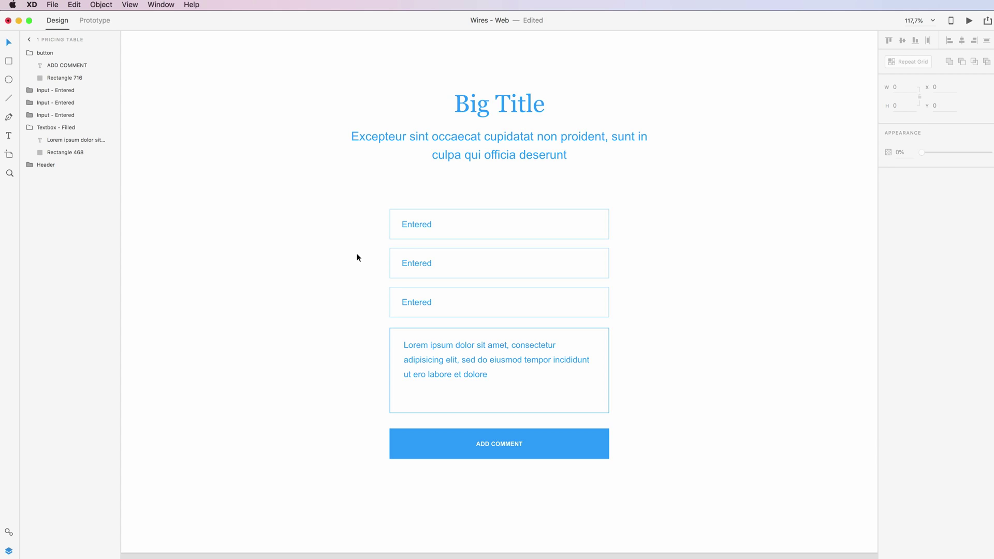
scroll(356, 257, "left", 5)
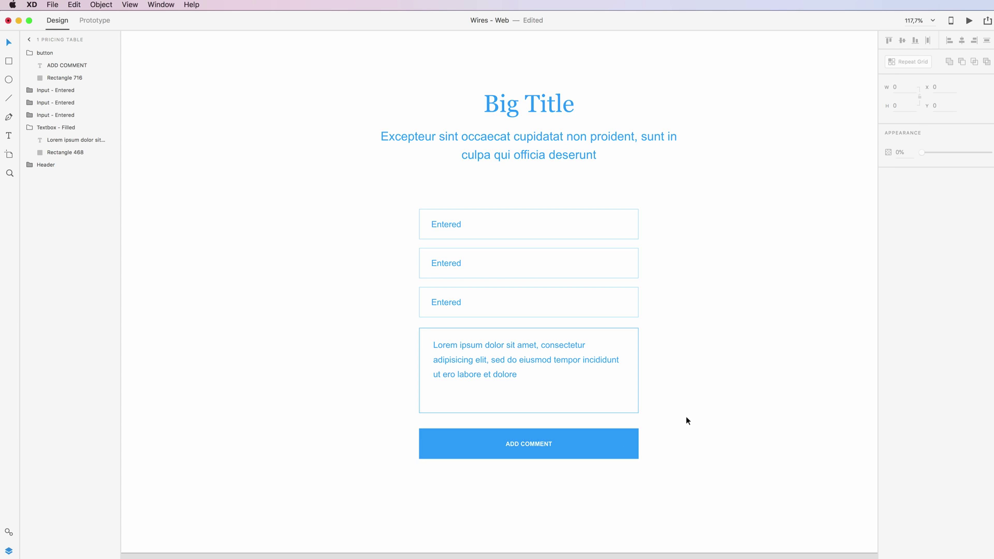
scroll(685, 418, "right", 1)
scroll(685, 417, "up", 1)
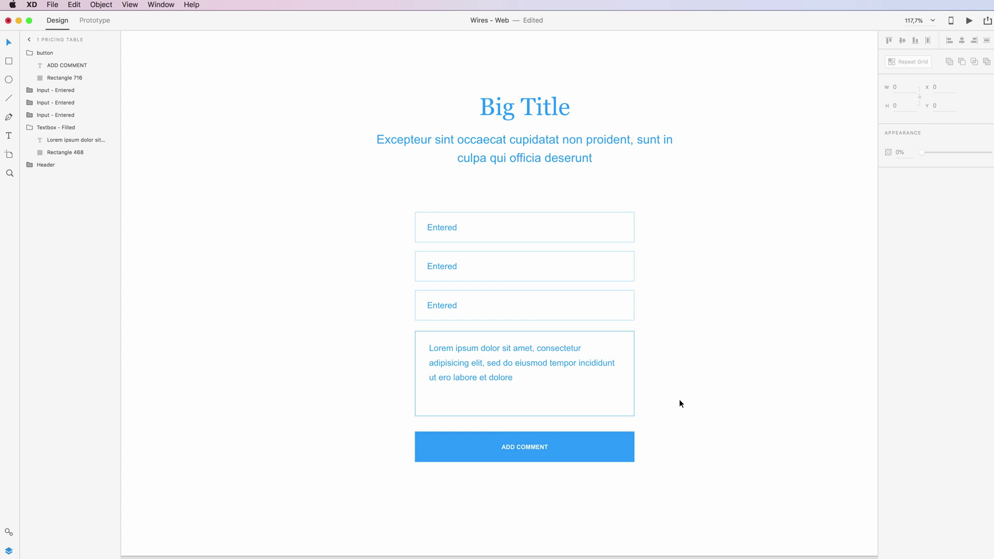
scroll(679, 399, "down", 5)
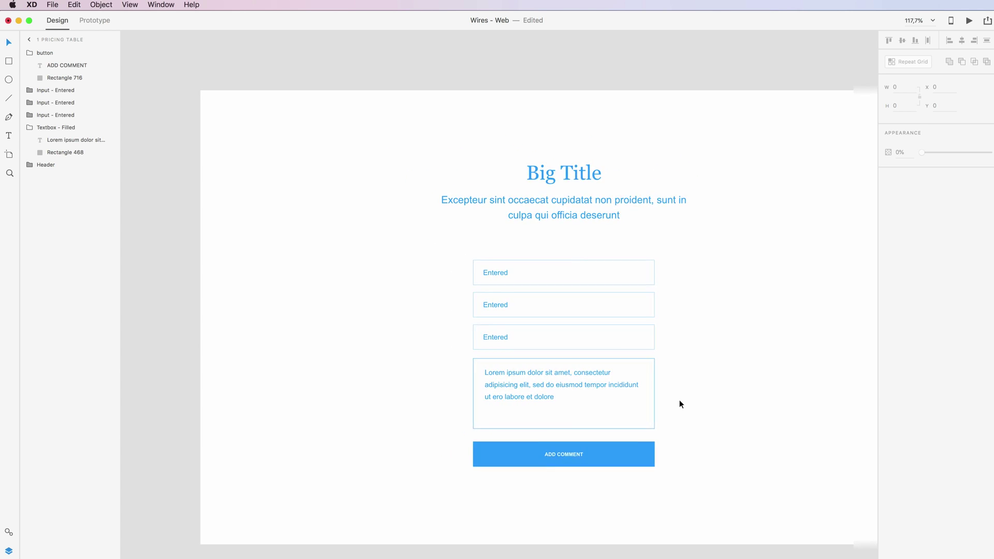
scroll(679, 400, "down", 5)
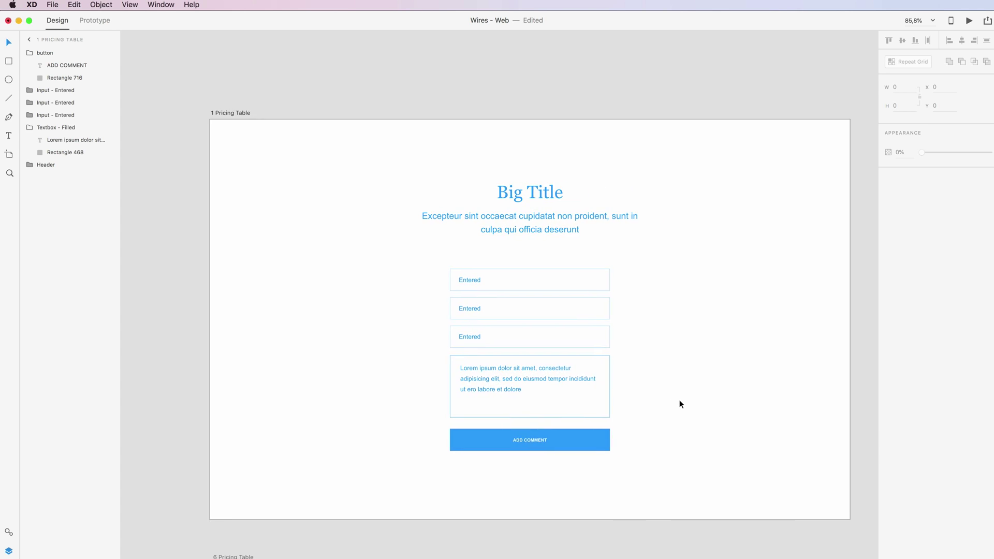
scroll(679, 404, "right", 2)
scroll(637, 347, "up", 4)
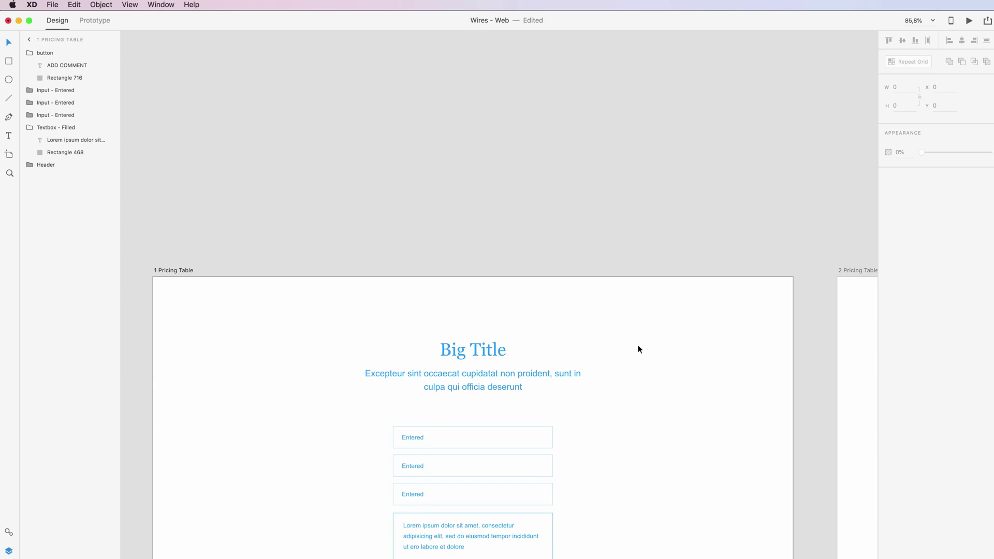
scroll(637, 344, "down", 10)
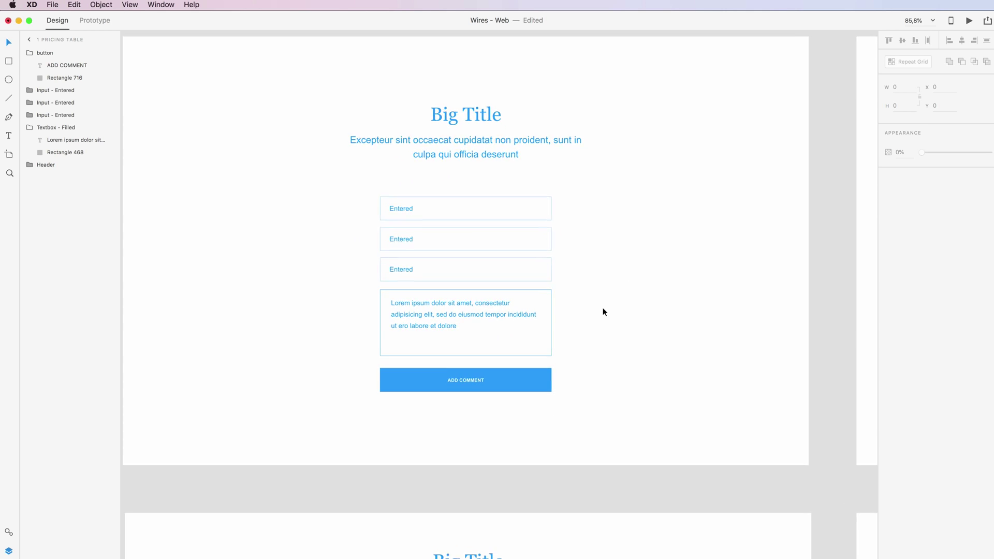
scroll(603, 310, "up", 4)
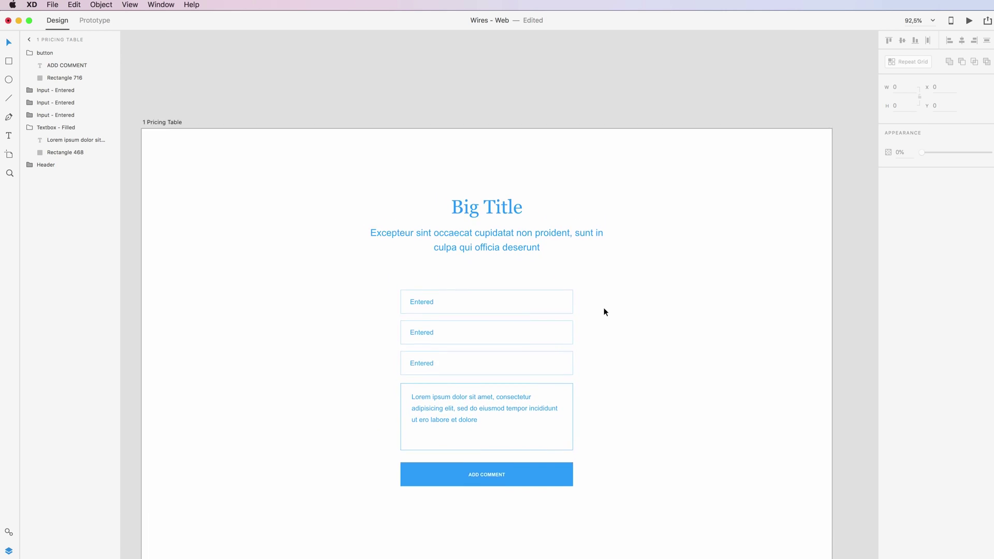
scroll(604, 310, "up", 10)
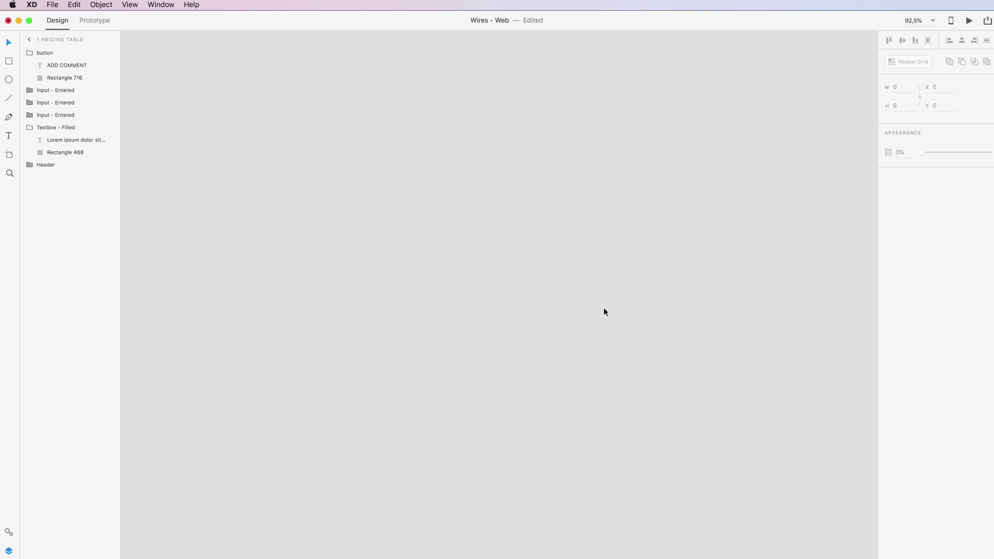
Pan past the pricing tables to the UI kit's 3 Forms and 8 Forms artboards
scroll(604, 309, "down", 3)
scroll(603, 309, "up", 8)
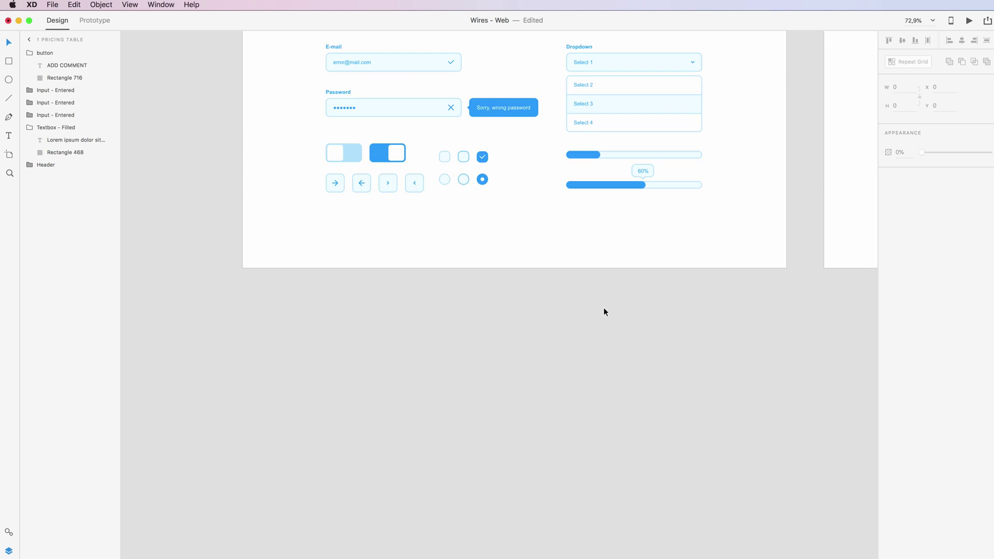
scroll(603, 308, "up", 6)
scroll(603, 308, "down", 2)
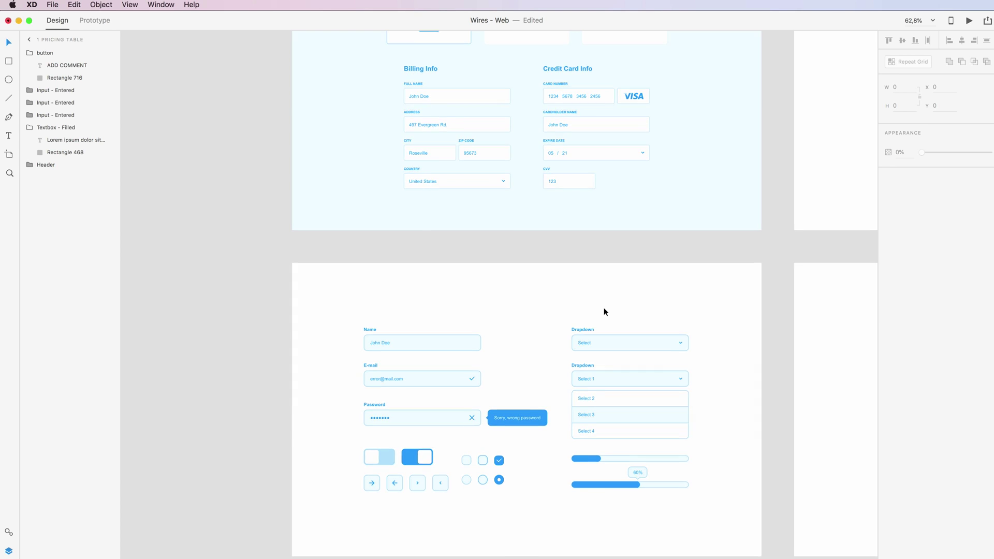
scroll(753, 248, "right", 5)
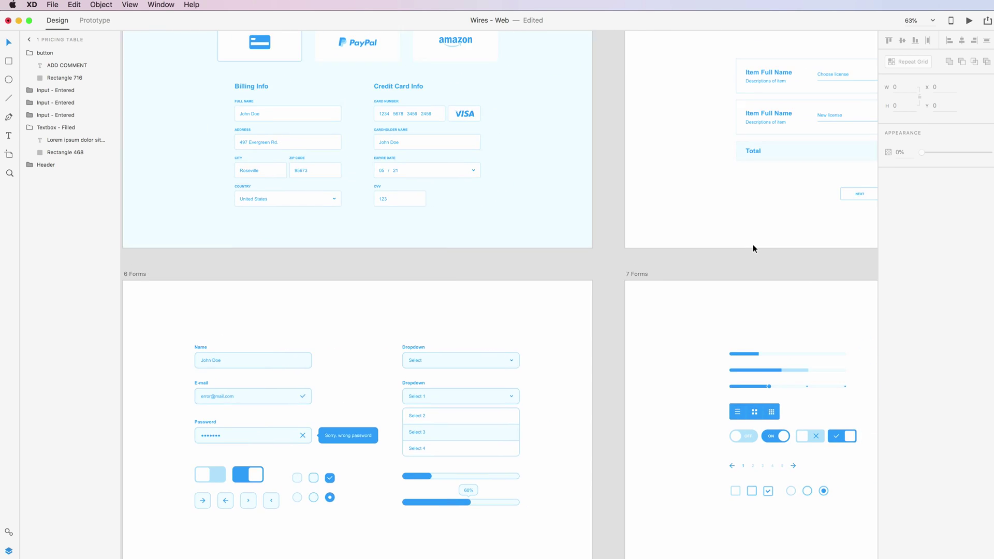
scroll(752, 249, "down", 2)
scroll(752, 249, "up", 3)
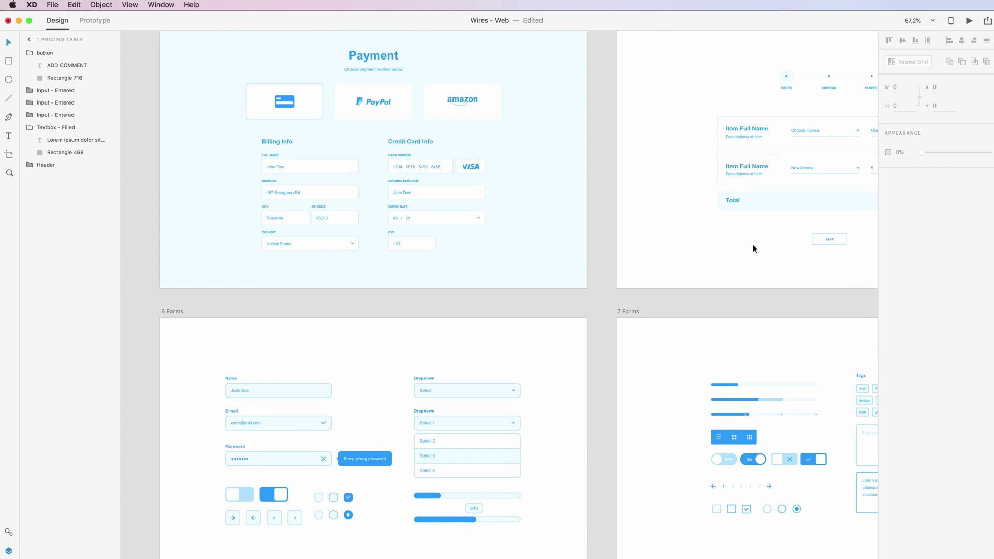
scroll(753, 249, "up", 2)
scroll(753, 248, "down", 2)
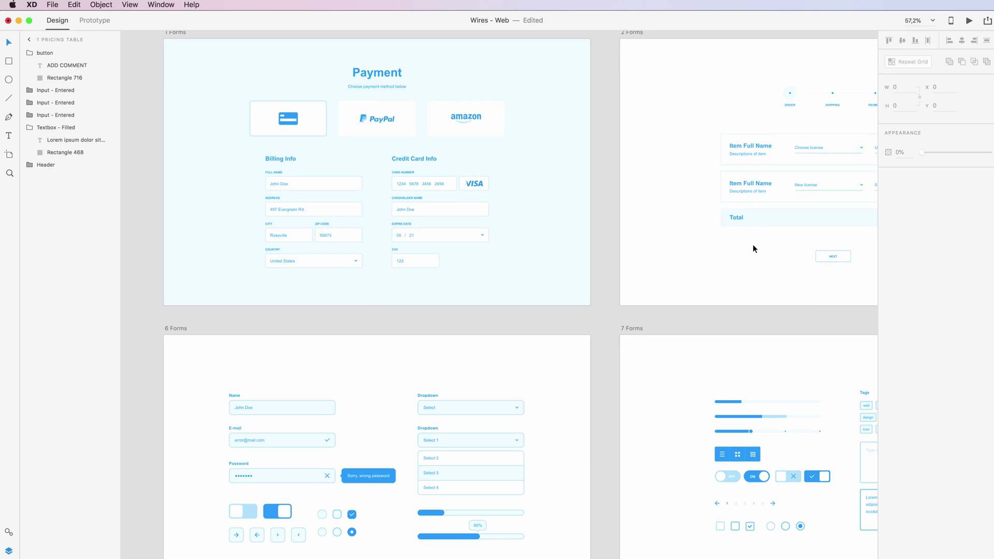
scroll(753, 248, "left", 1)
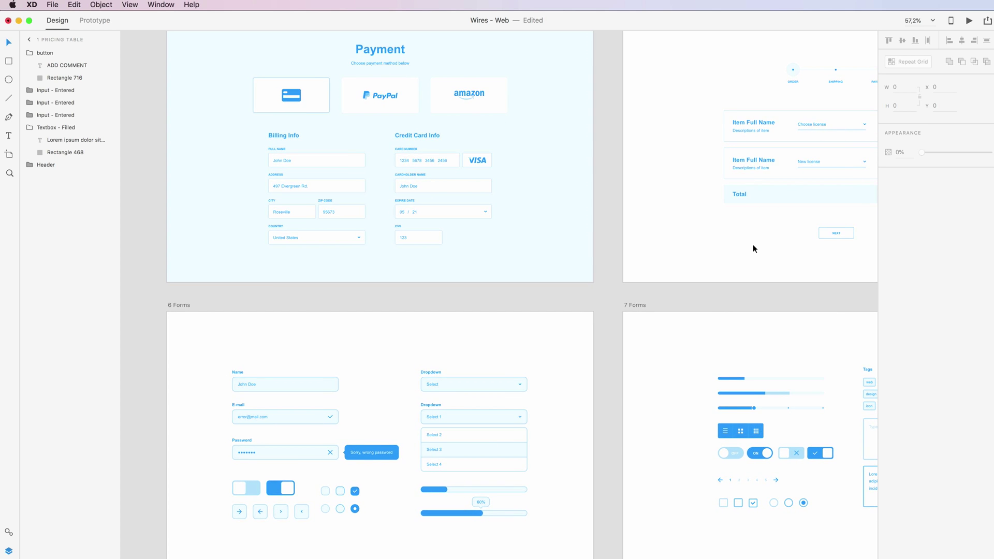
scroll(753, 245, "right", 3)
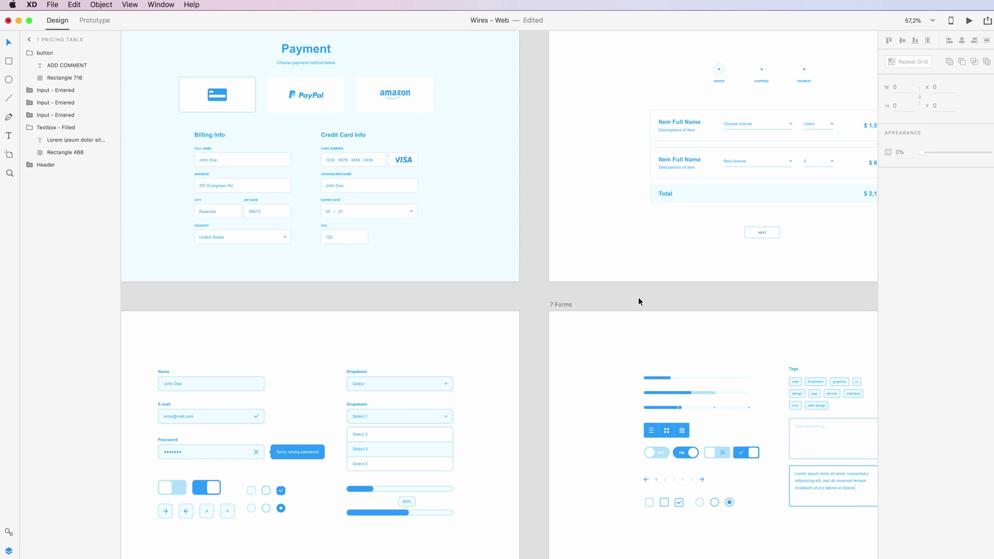
scroll(638, 299, "down", 2)
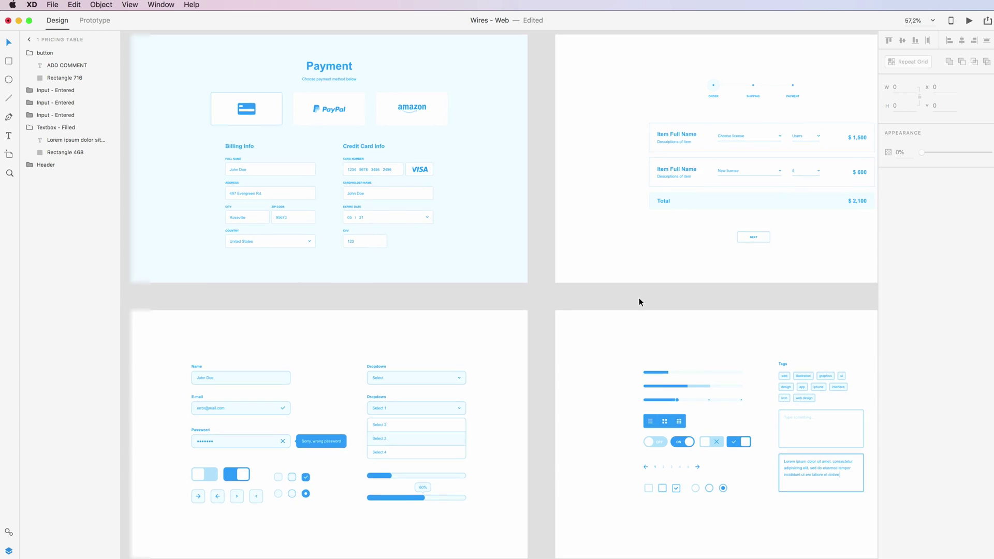
scroll(639, 298, "right", 1)
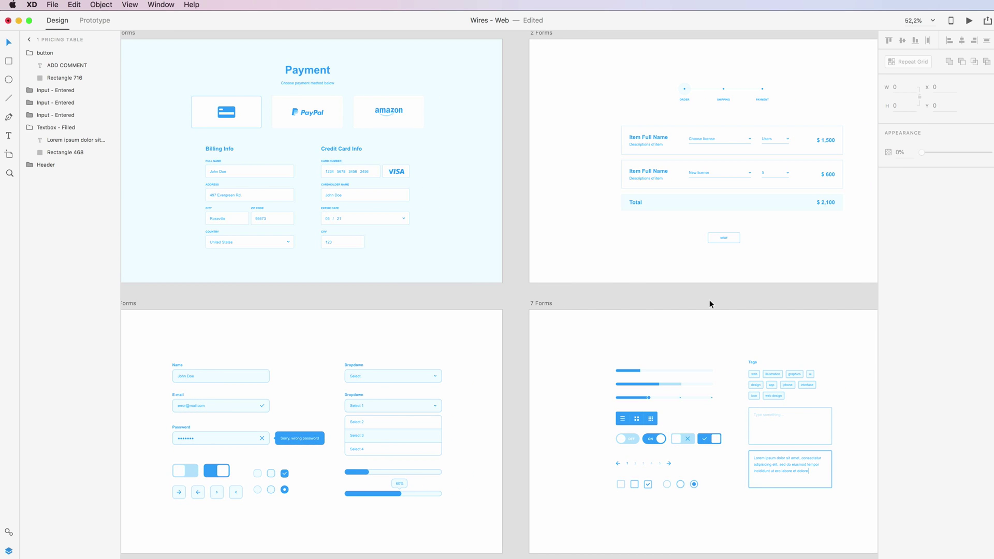
scroll(710, 301, "right", 10)
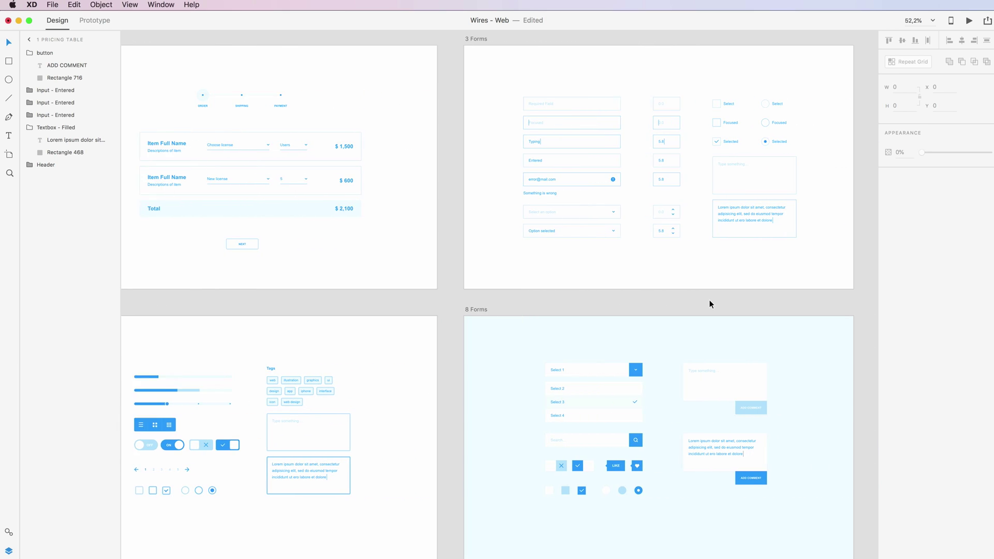
scroll(710, 300, "right", 2)
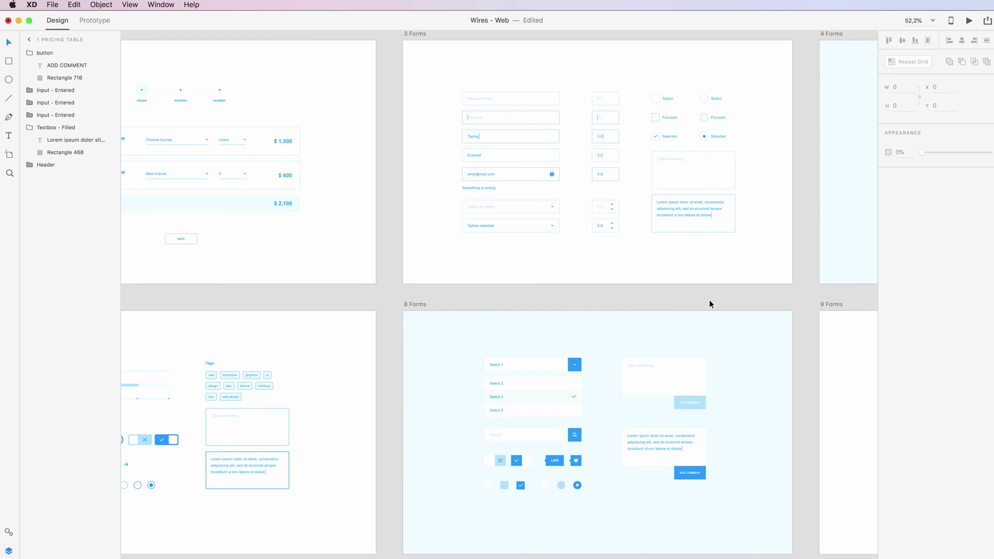
scroll(709, 302, "up", 1)
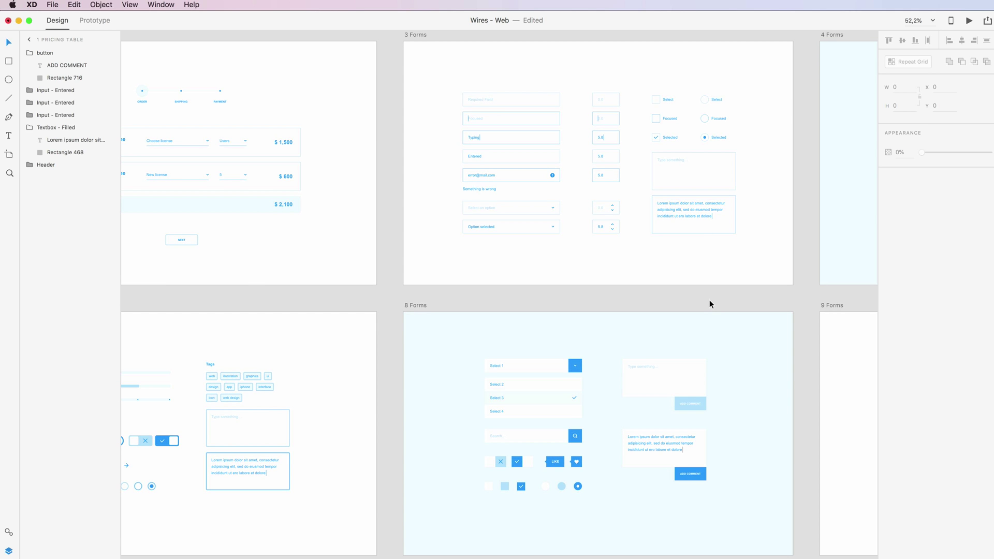
scroll(728, 293, "down", 1)
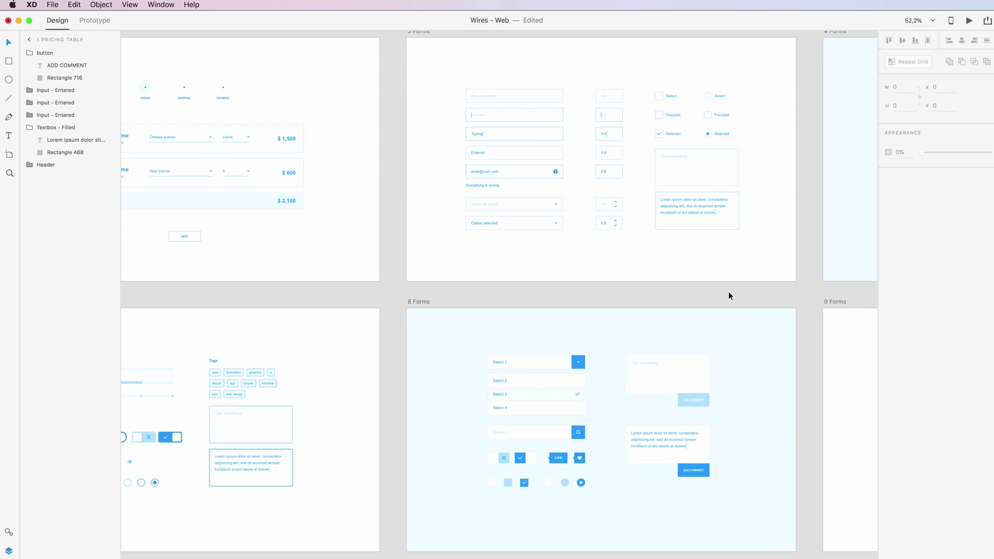
scroll(728, 295, "left", 1)
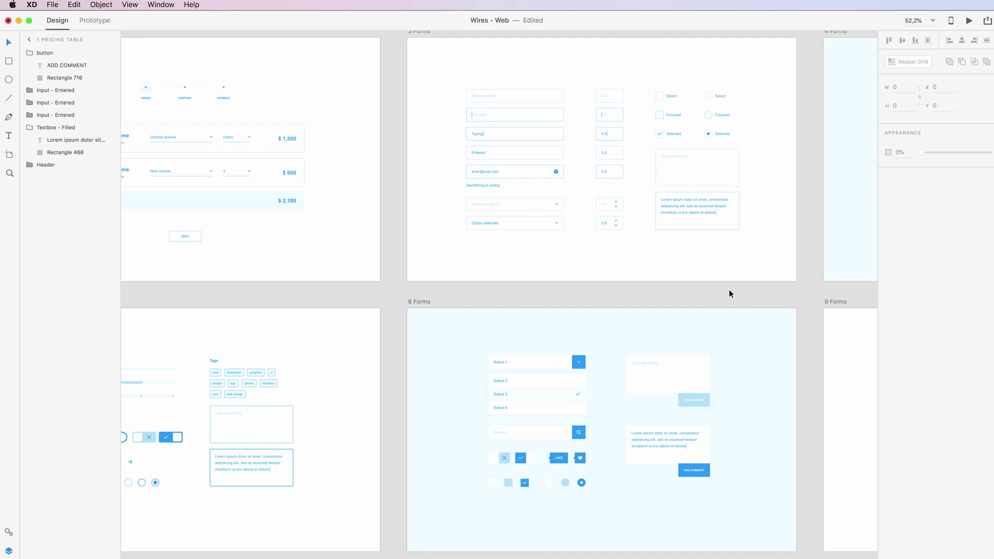